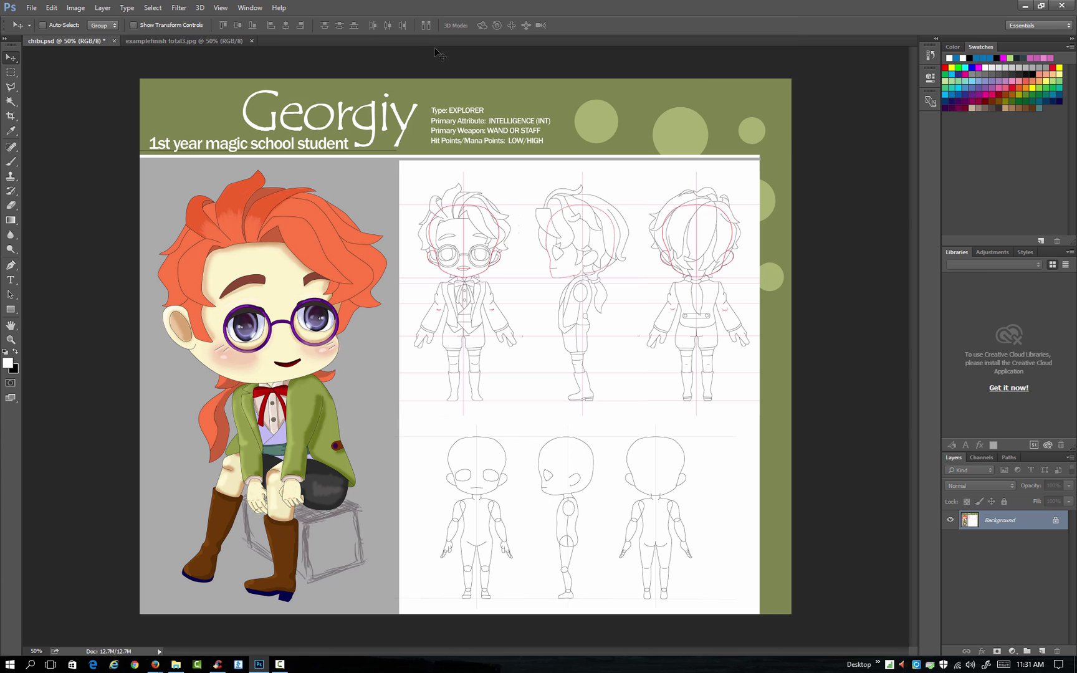
Show the rulers and drag two horizontal guides above and below the top row of figures
key(ctrl+r)
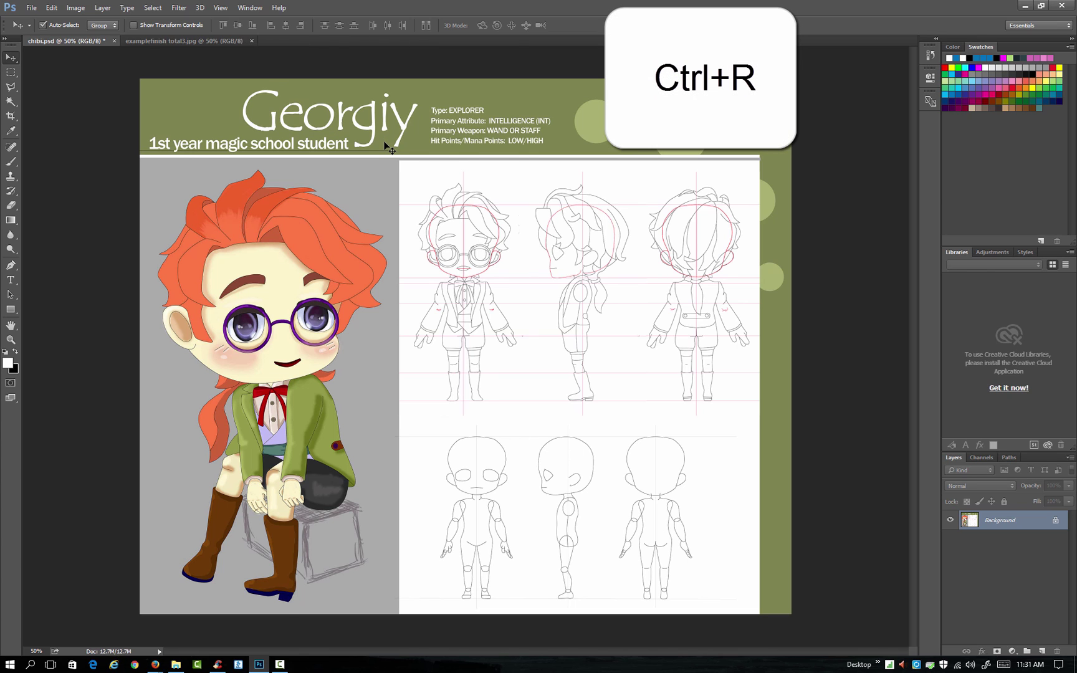
key(ctrl+r)
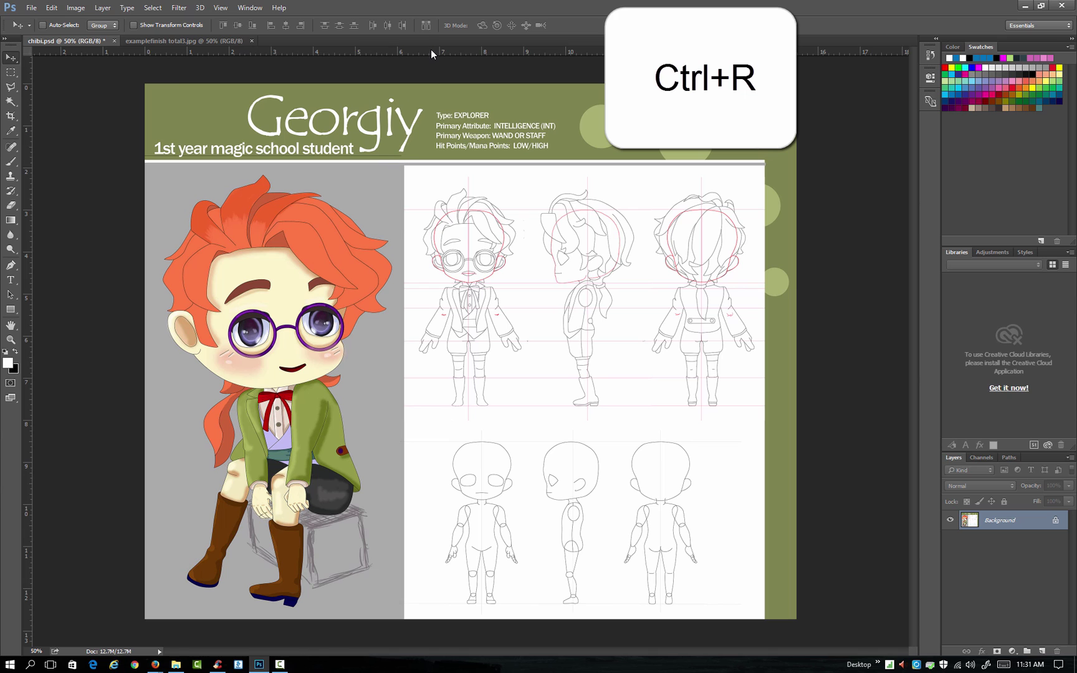
drag(431, 51, 491, 184)
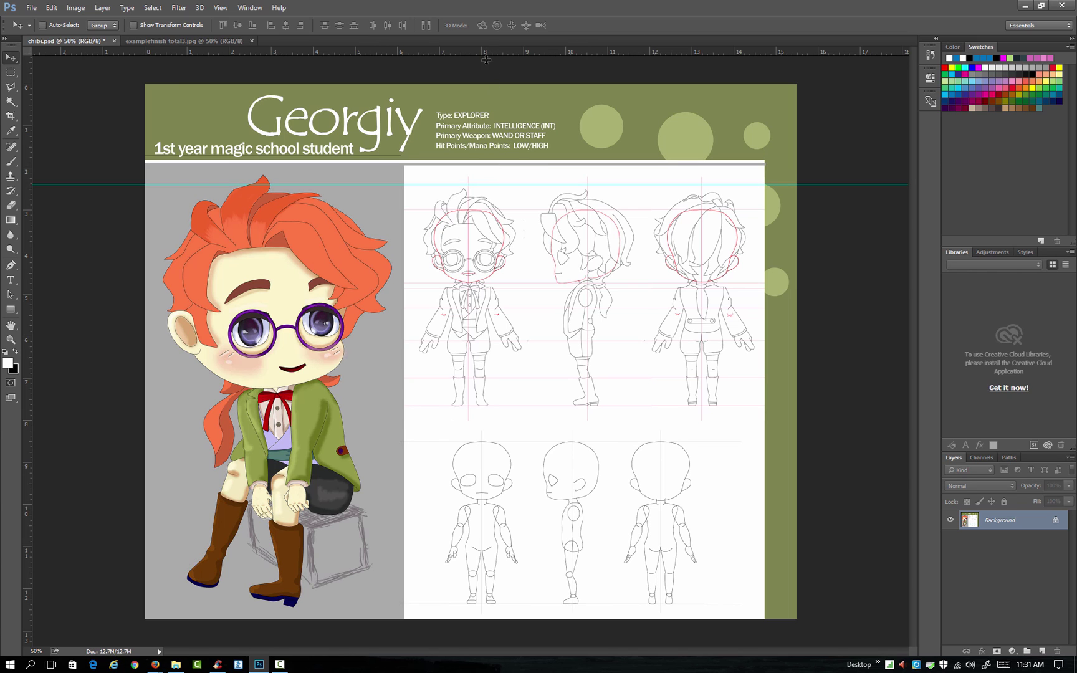
drag(486, 59, 489, 409)
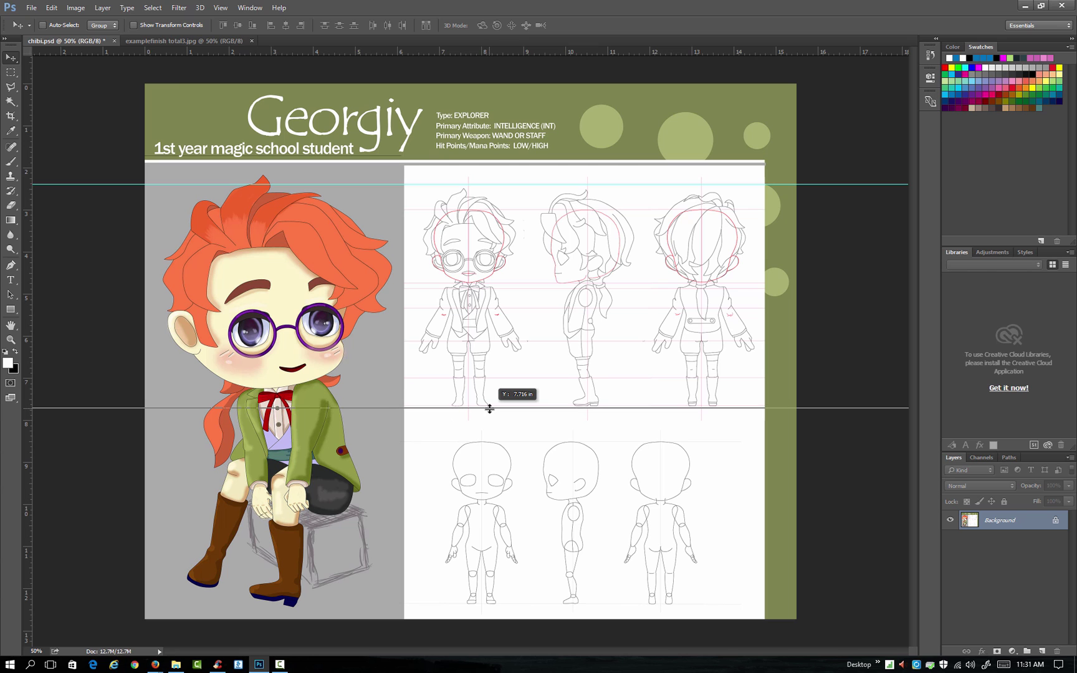
drag(490, 409, 483, 409)
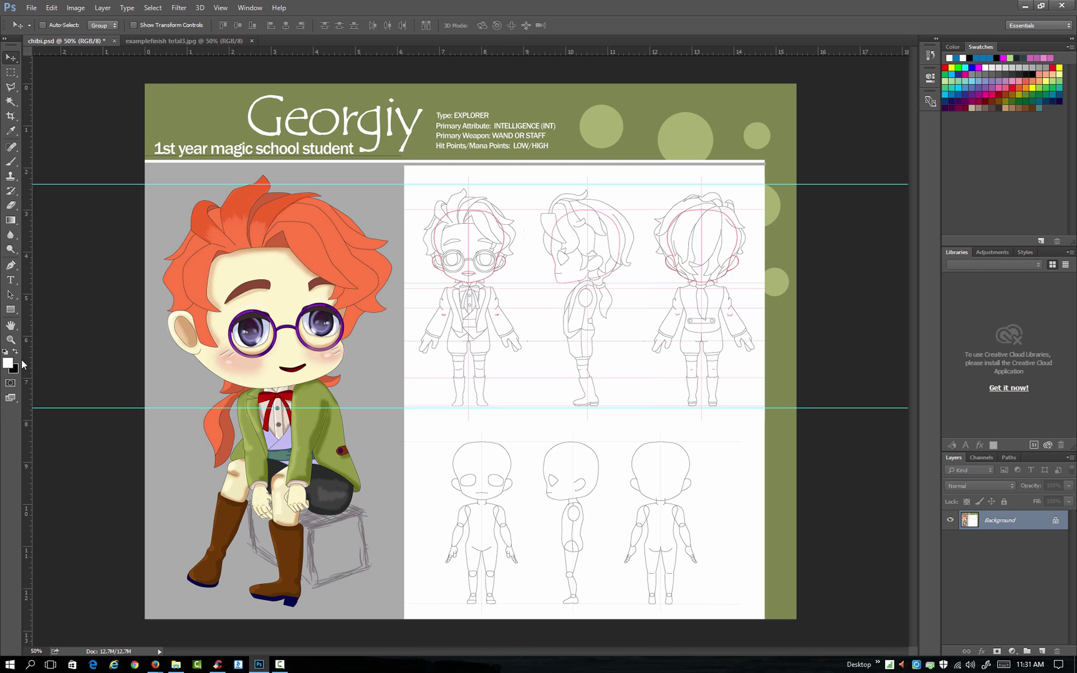
click(11, 339)
click(572, 278)
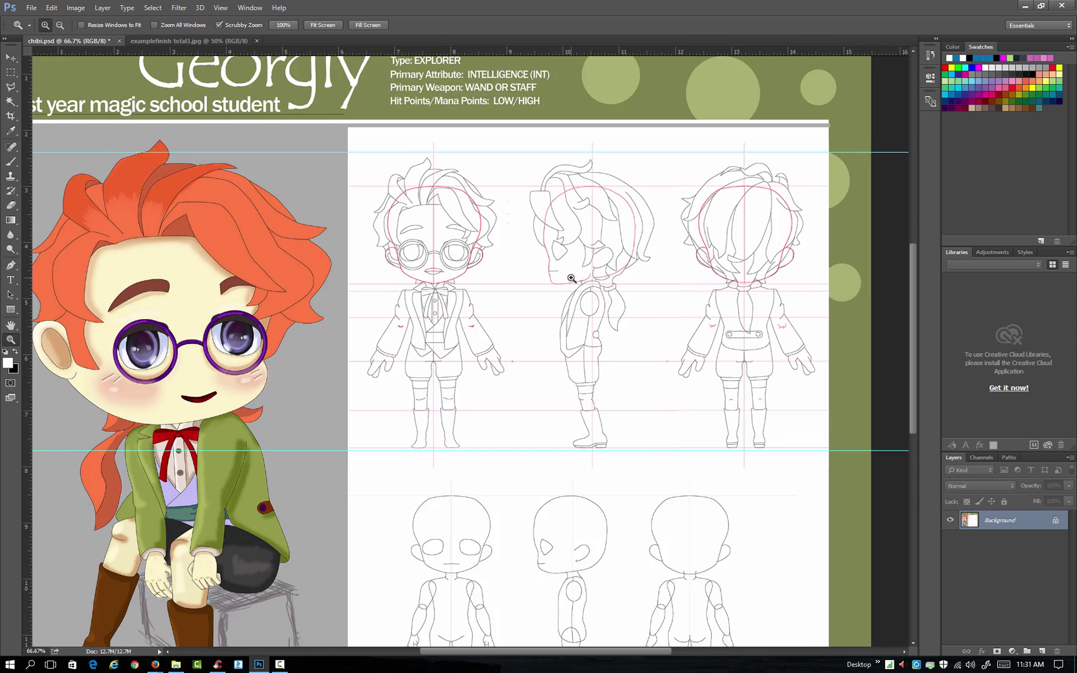
Drop vertical guides on the centre lines of the front, side and back figures
click(571, 279)
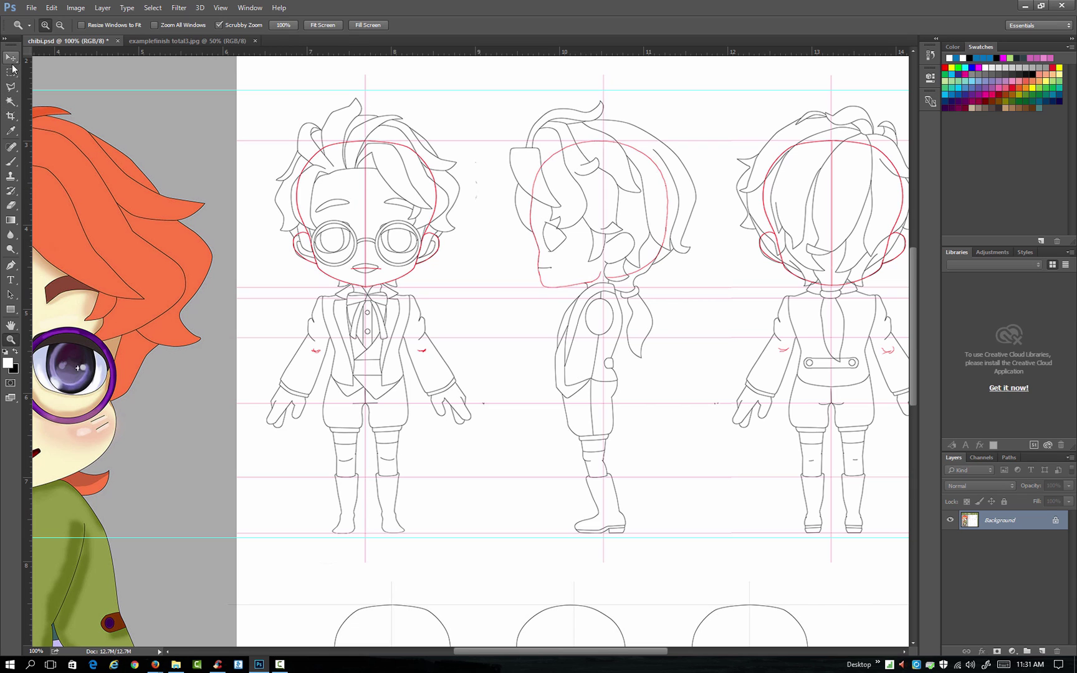
drag(33, 96, 366, 142)
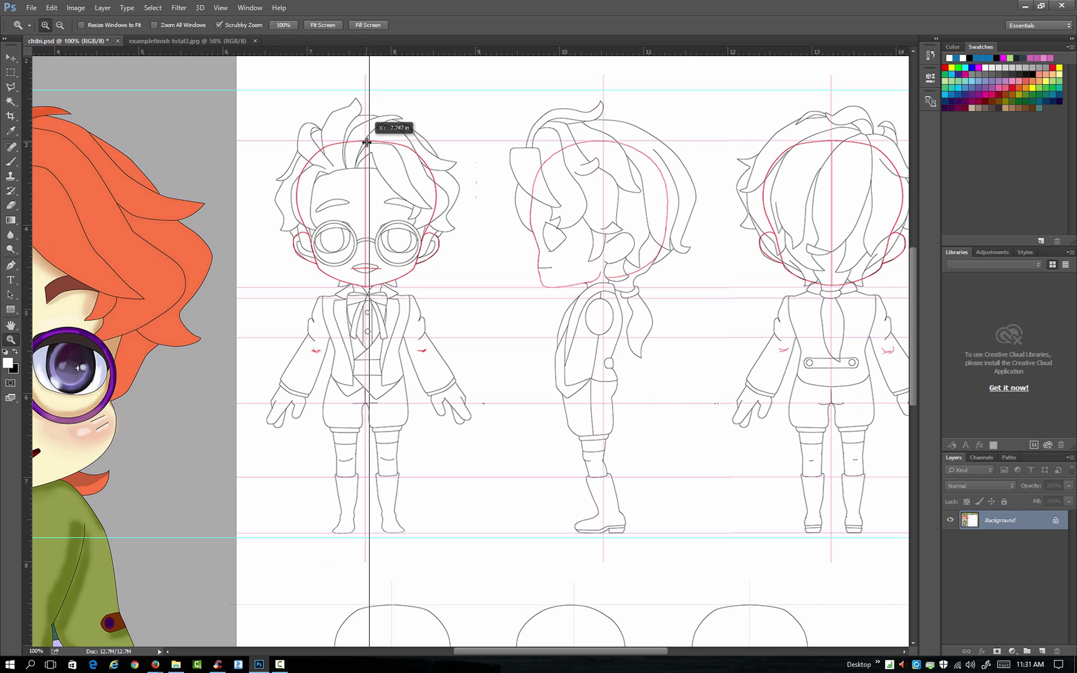
drag(365, 142, 366, 142)
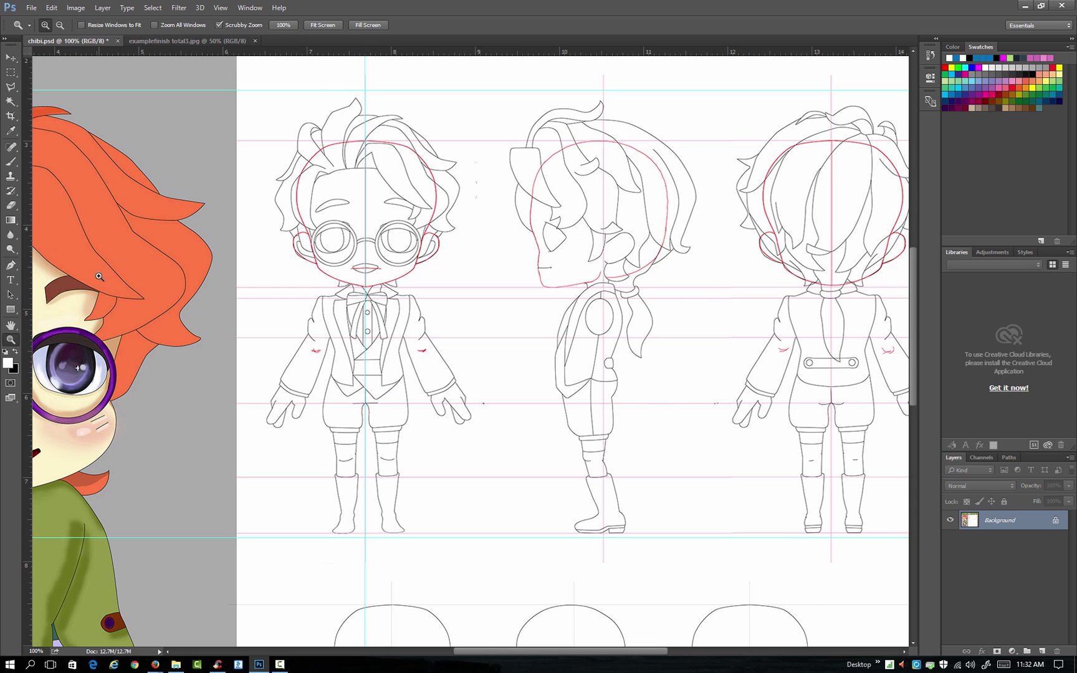
drag(28, 274, 604, 266)
drag(29, 310, 834, 296)
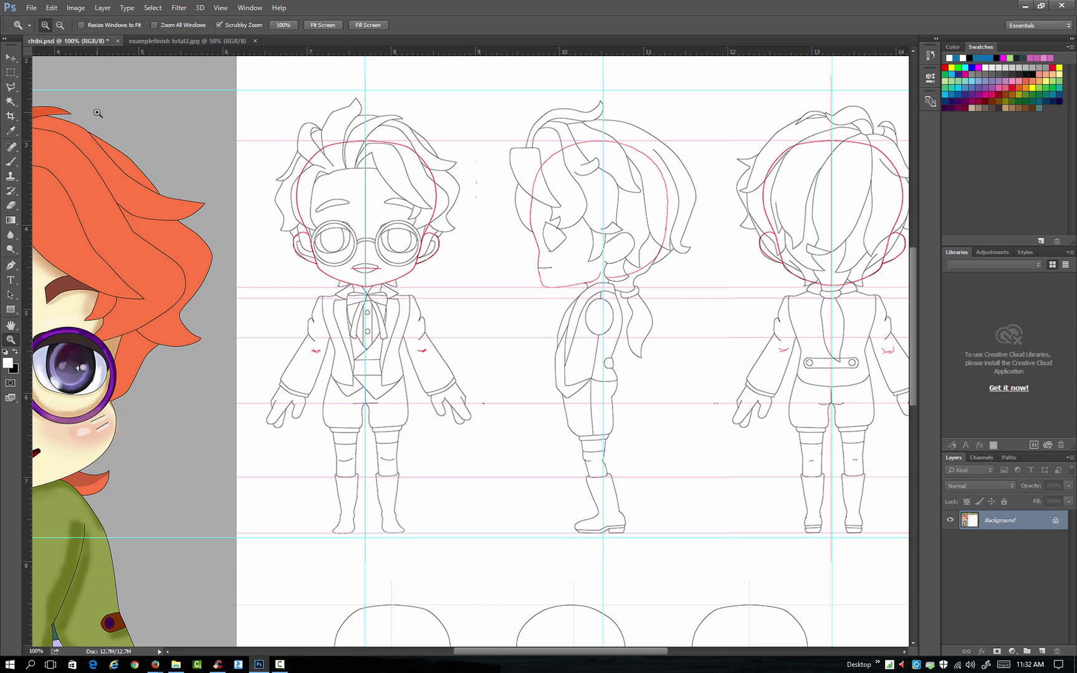
alt+click(688, 339)
alt+click(461, 198)
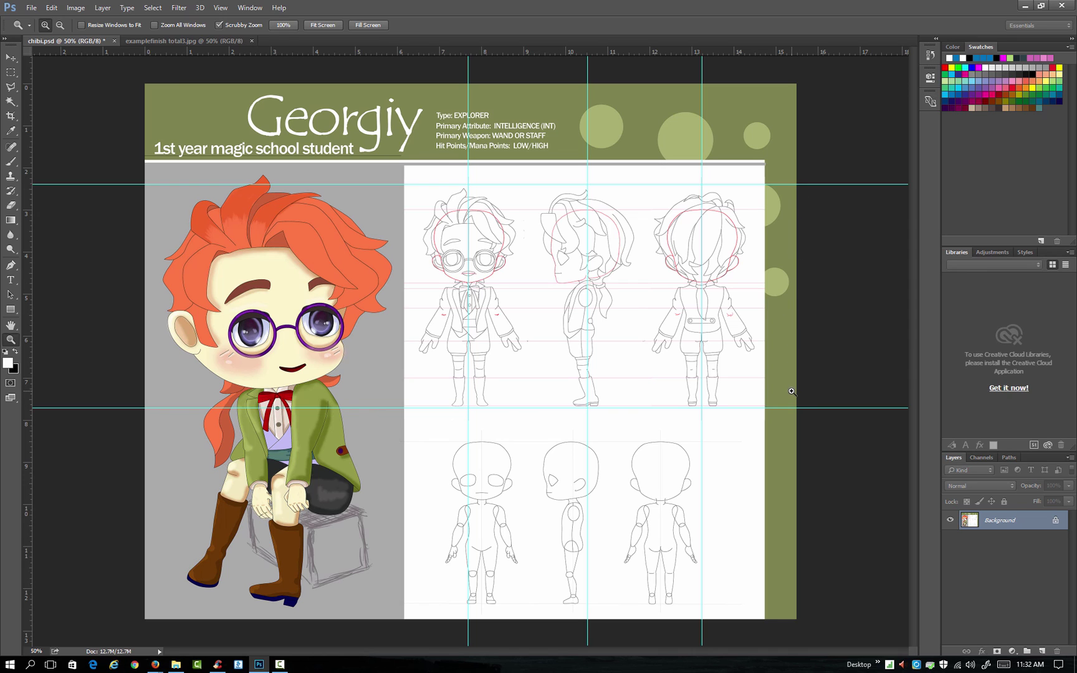
Marquee the top row, set a horizontal guide at its neck-level midpoint, then deselect
click(13, 73)
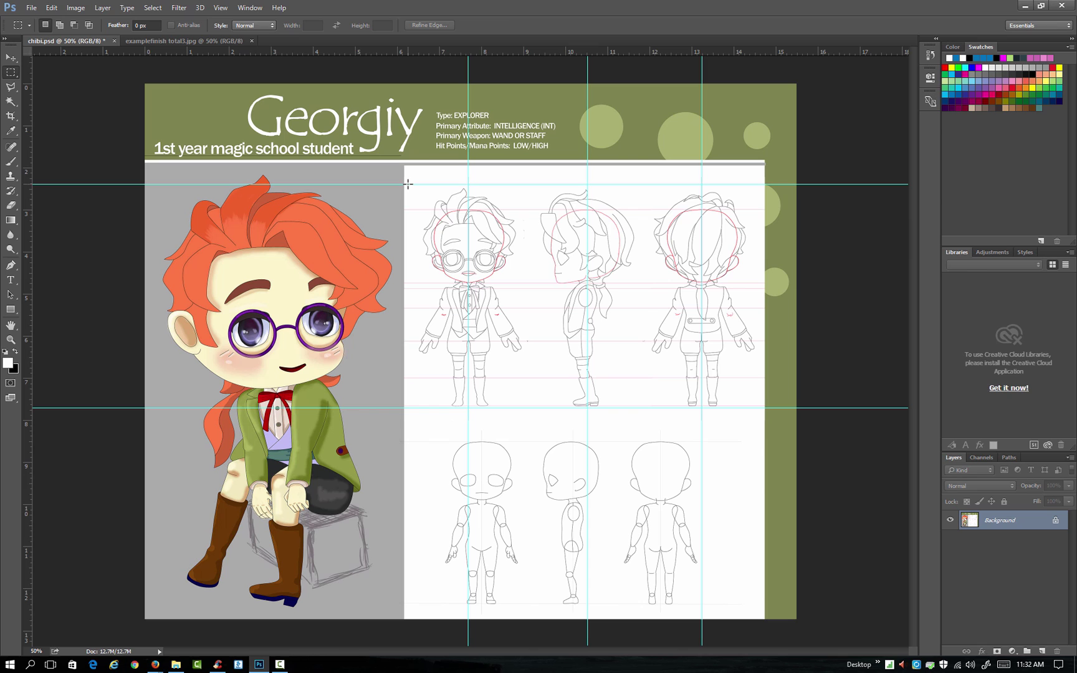
drag(408, 184, 768, 406)
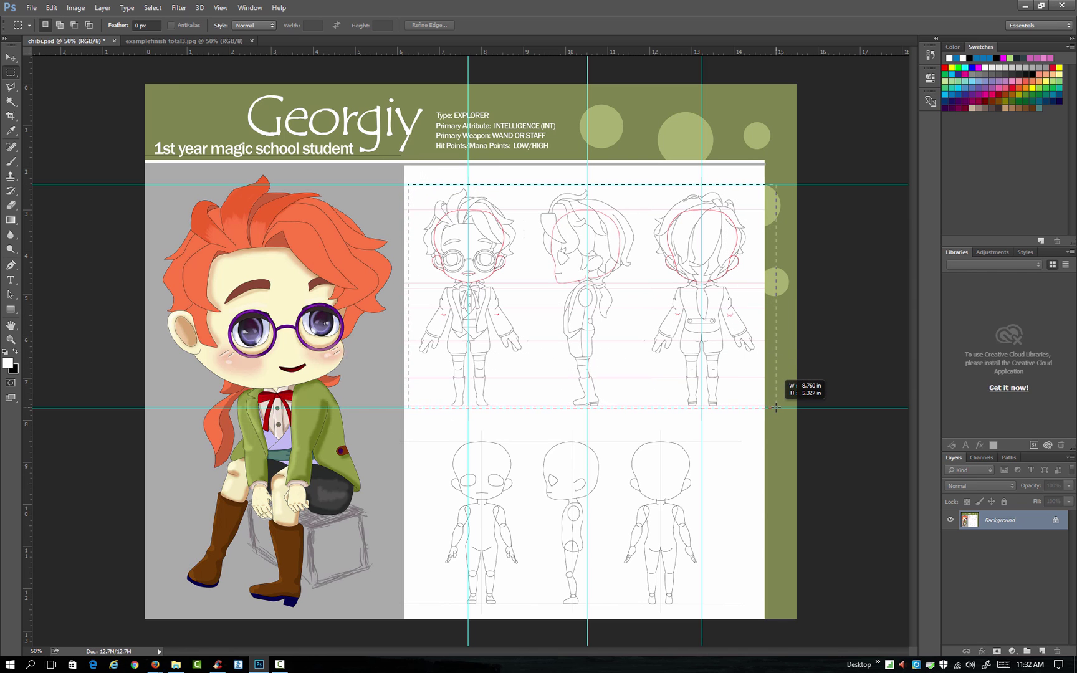
drag(768, 406, 776, 409)
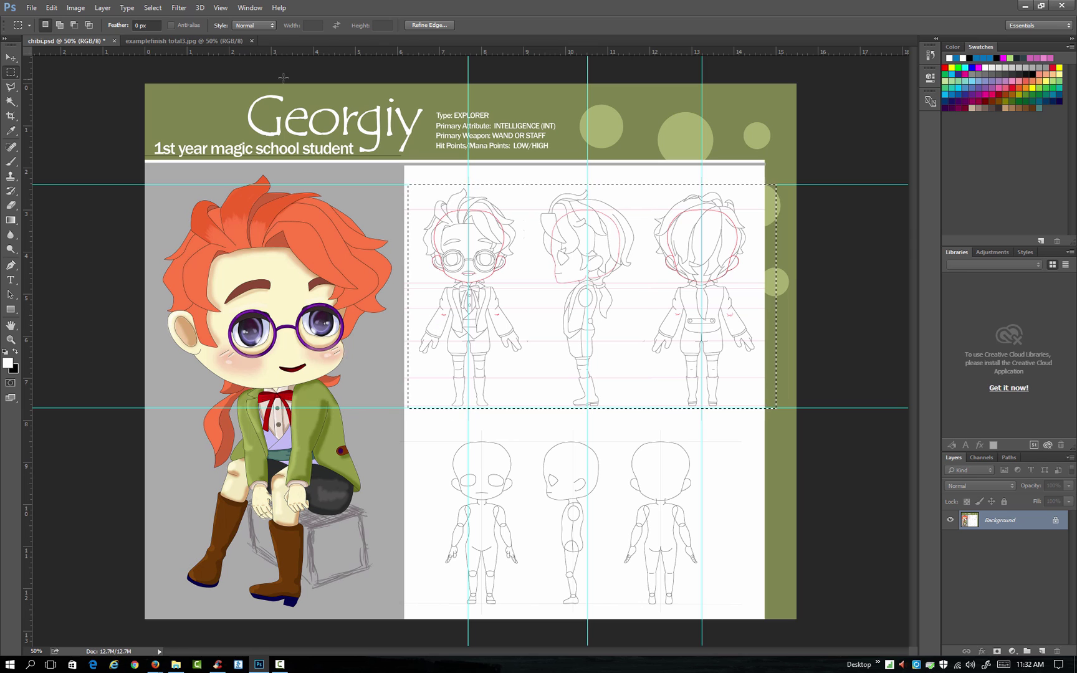
mouse_move(298, 51)
mouse_down()
mouse_move(481, 197)
mouse_move(492, 298)
mouse_up()
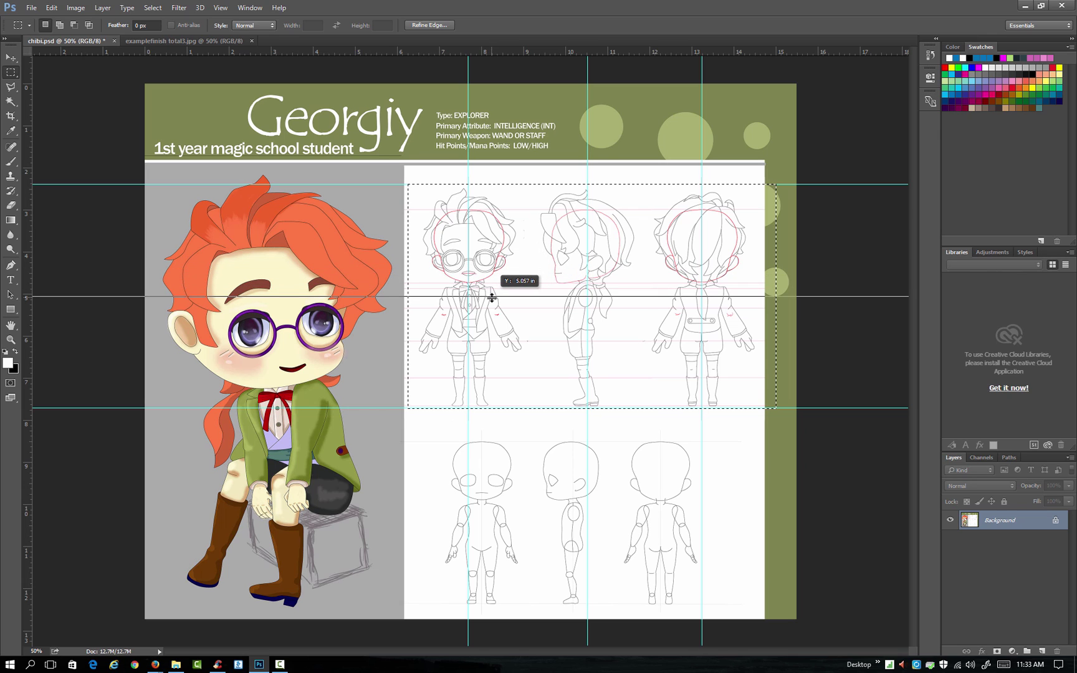
drag(492, 298, 492, 296)
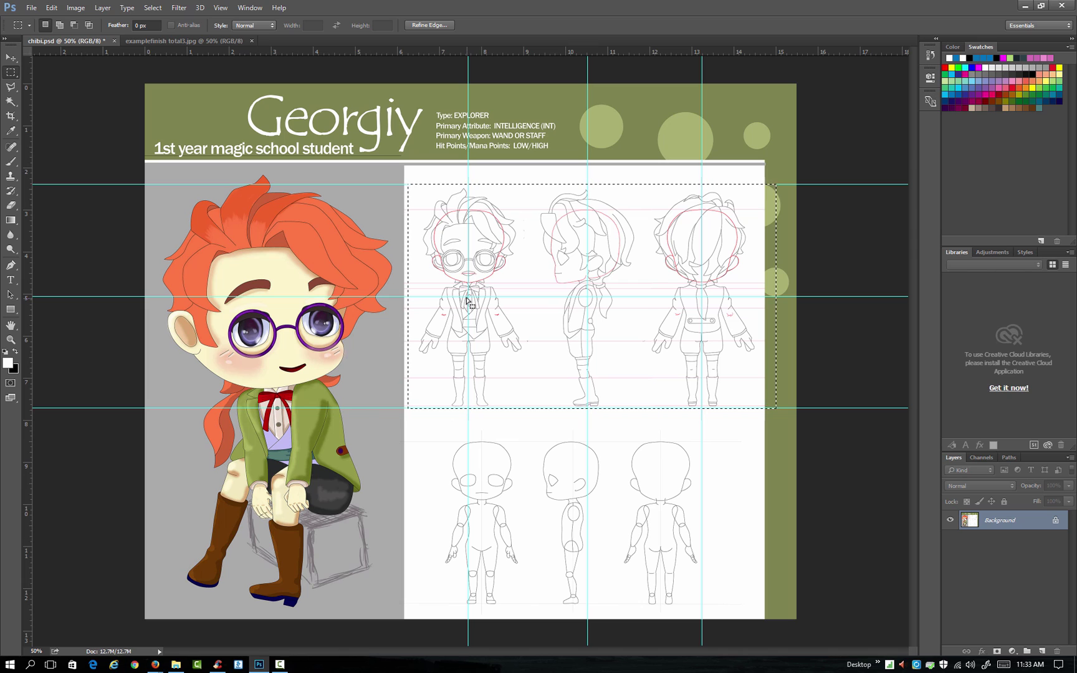
click(153, 8)
click(166, 33)
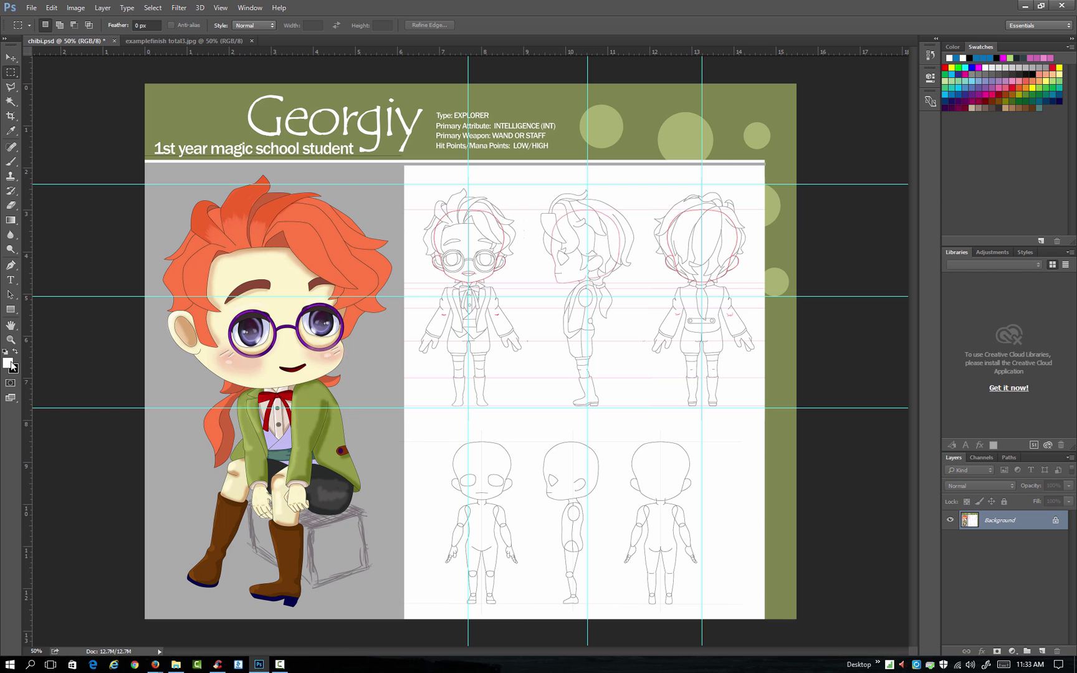
click(11, 339)
Zoom in and draw a marquee outward from the front figure's centre to enclose it
click(494, 289)
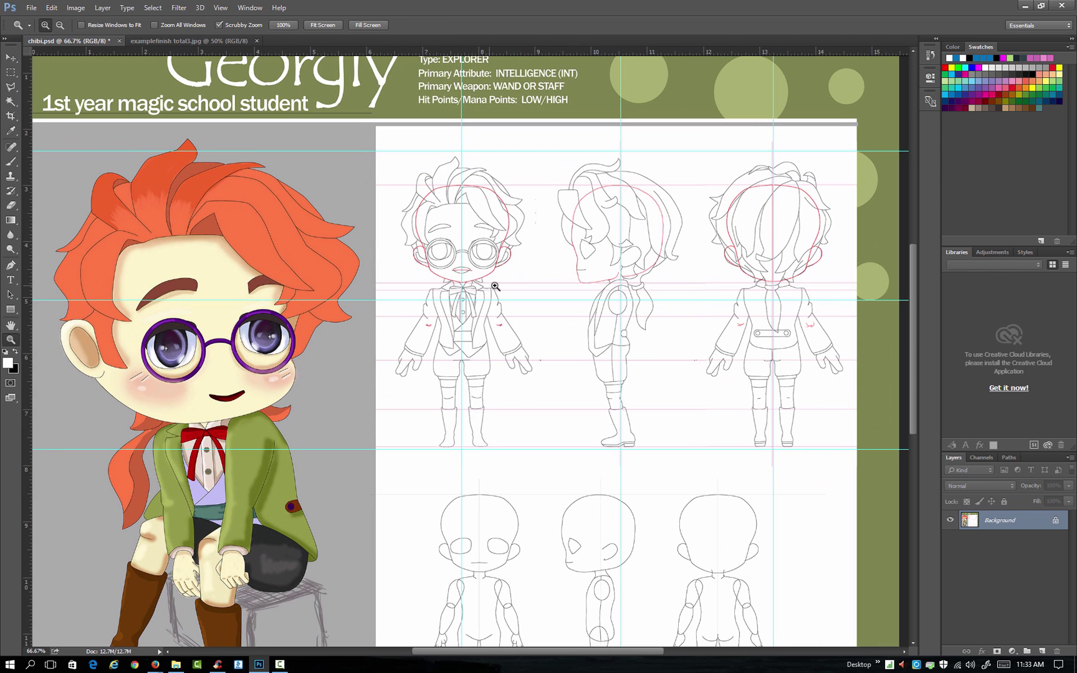
click(537, 273)
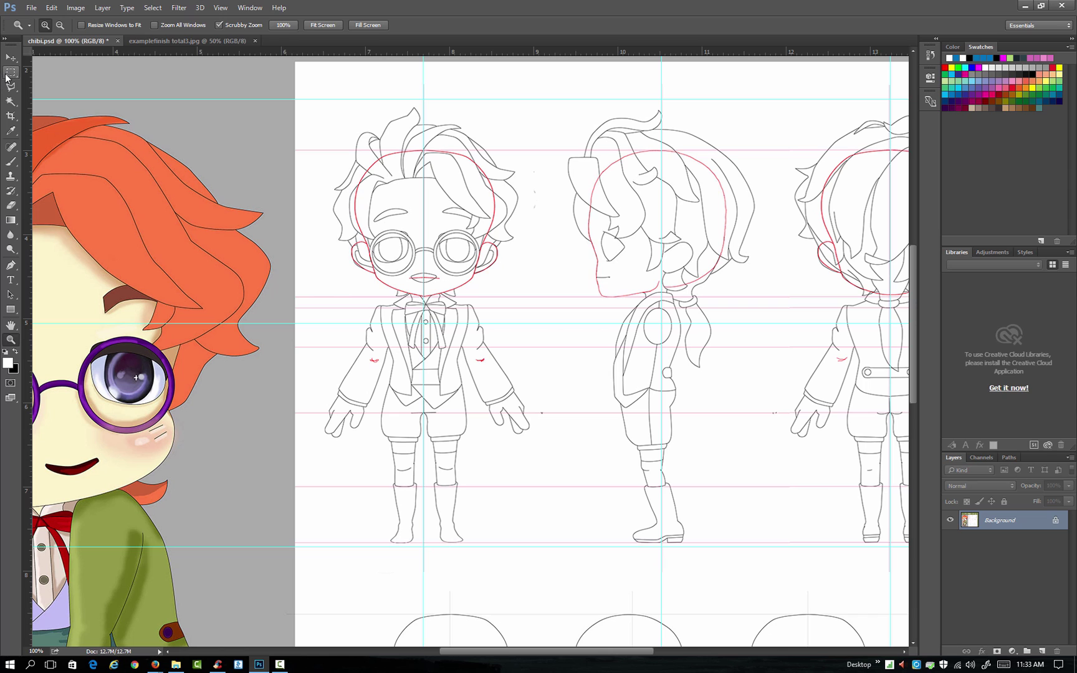
click(11, 73)
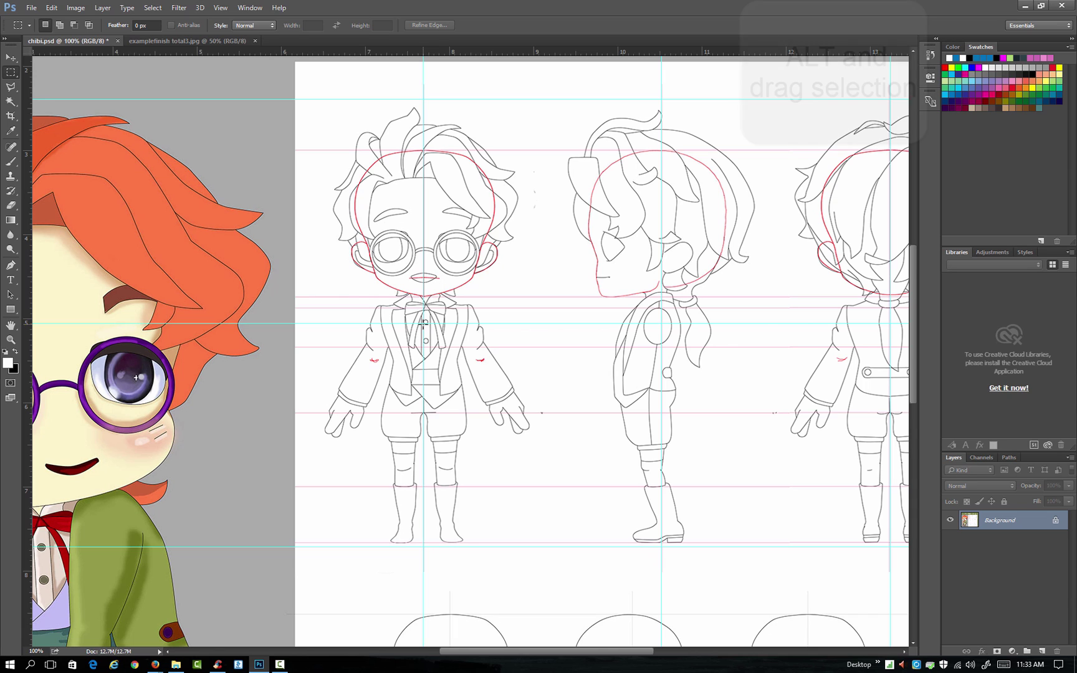
mouse_move(424, 323)
mouse_down()
mouse_move(461, 492)
mouse_move(518, 547)
mouse_move(542, 549)
mouse_up()
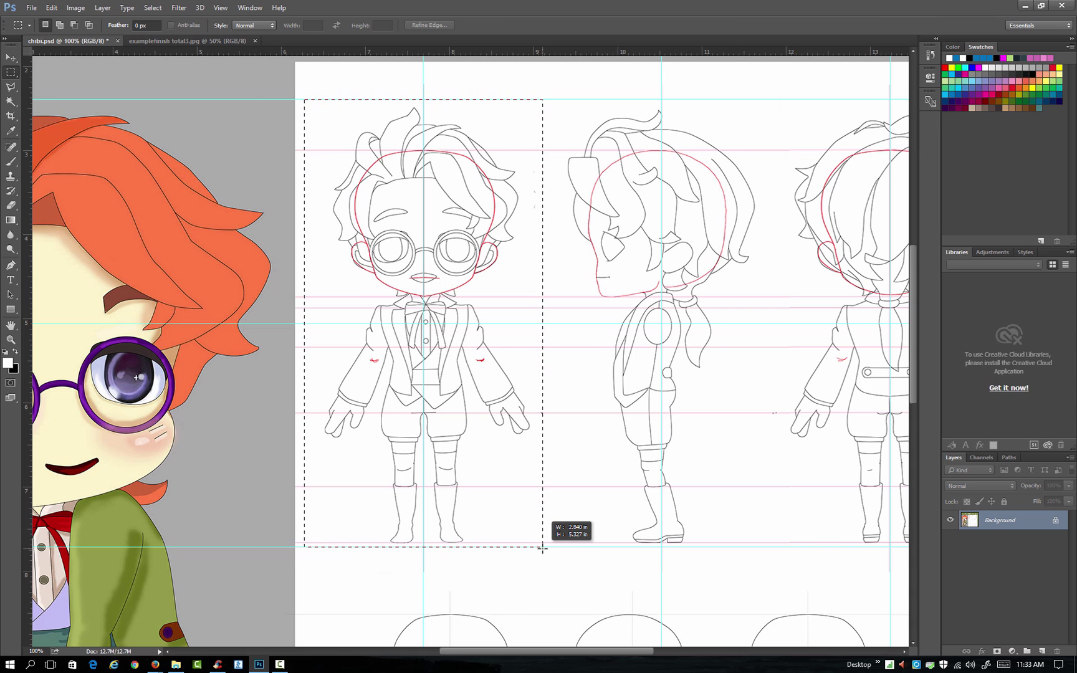
drag(542, 549, 542, 549)
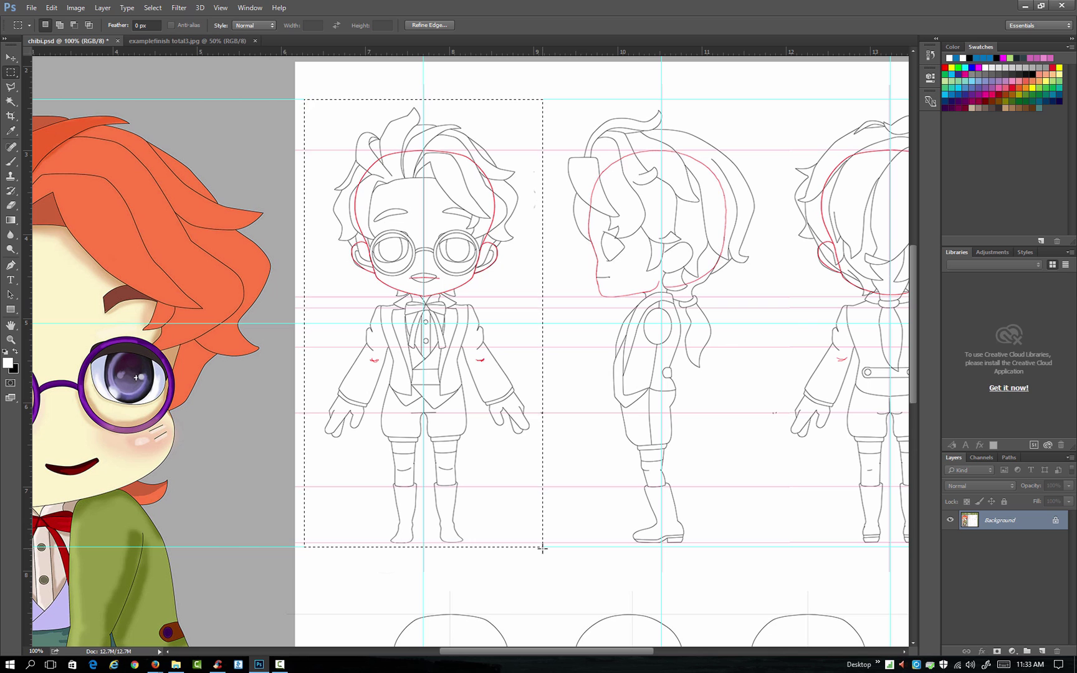
Crop the canvas to the selected front-view figure
click(75, 8)
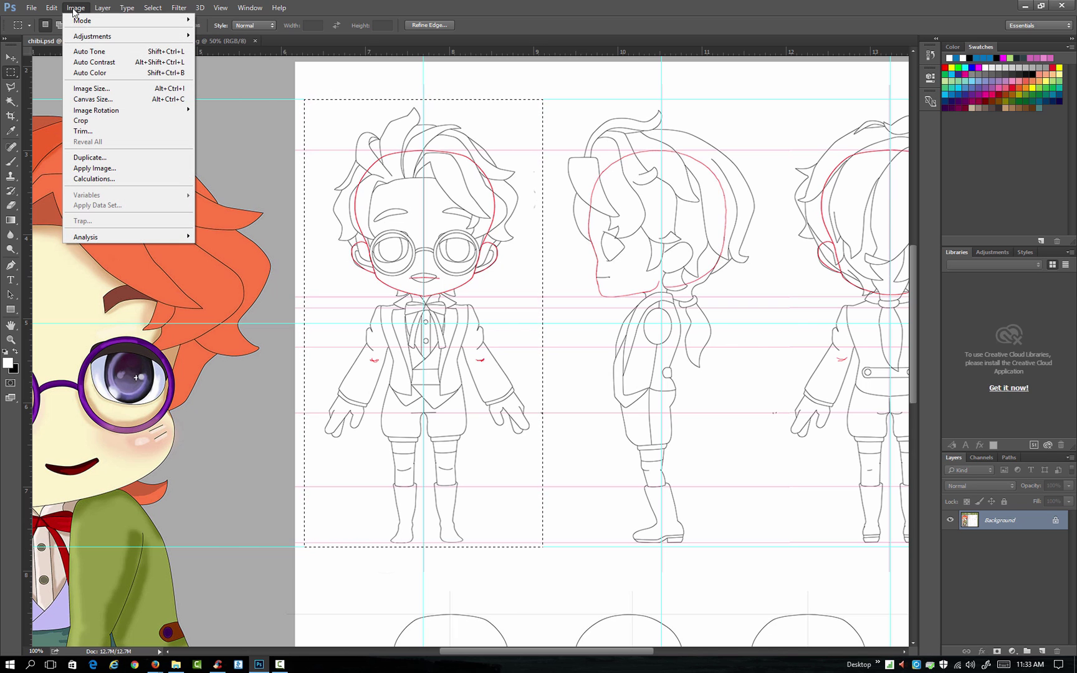
click(99, 121)
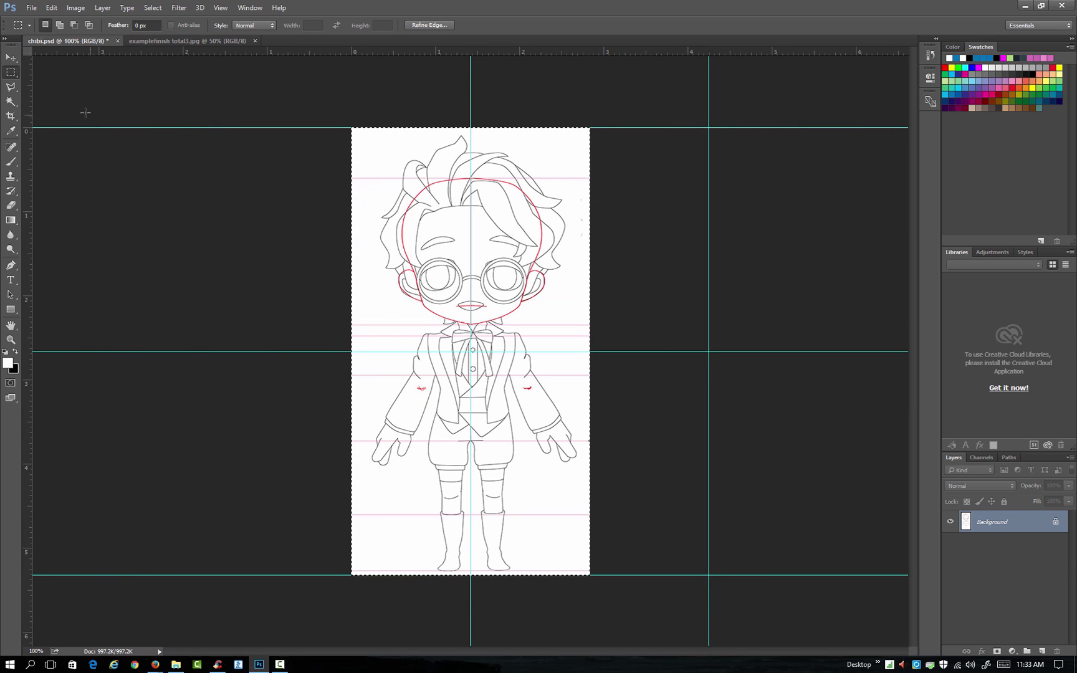
click(28, 9)
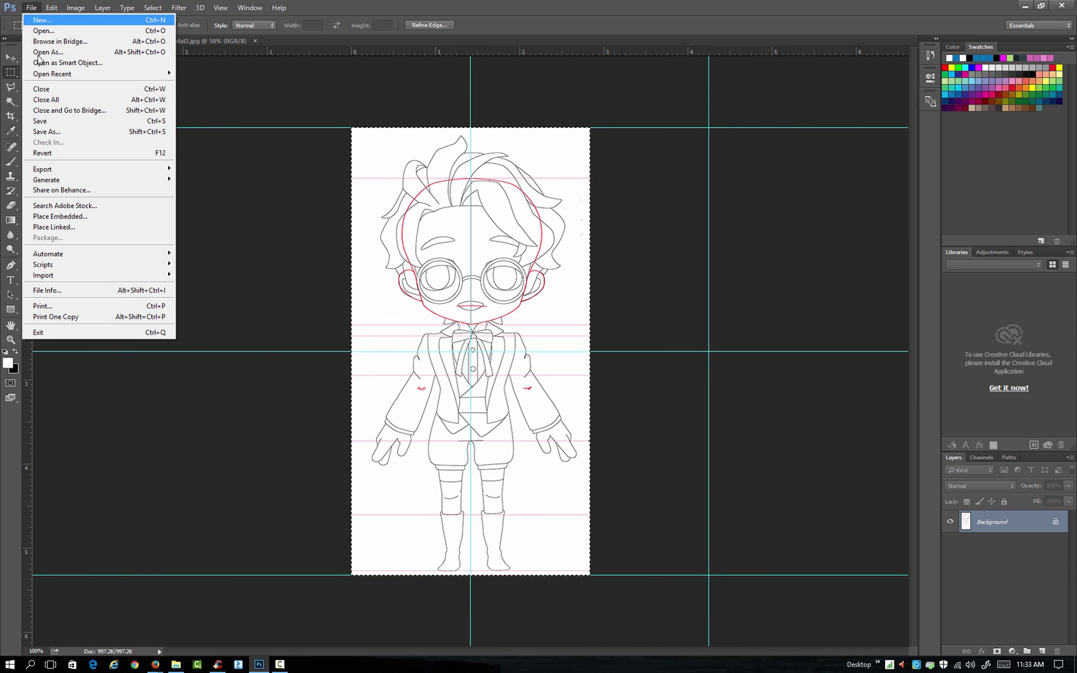
Save a copy named chibifront in JPEG format, keeping the default quality options
click(58, 133)
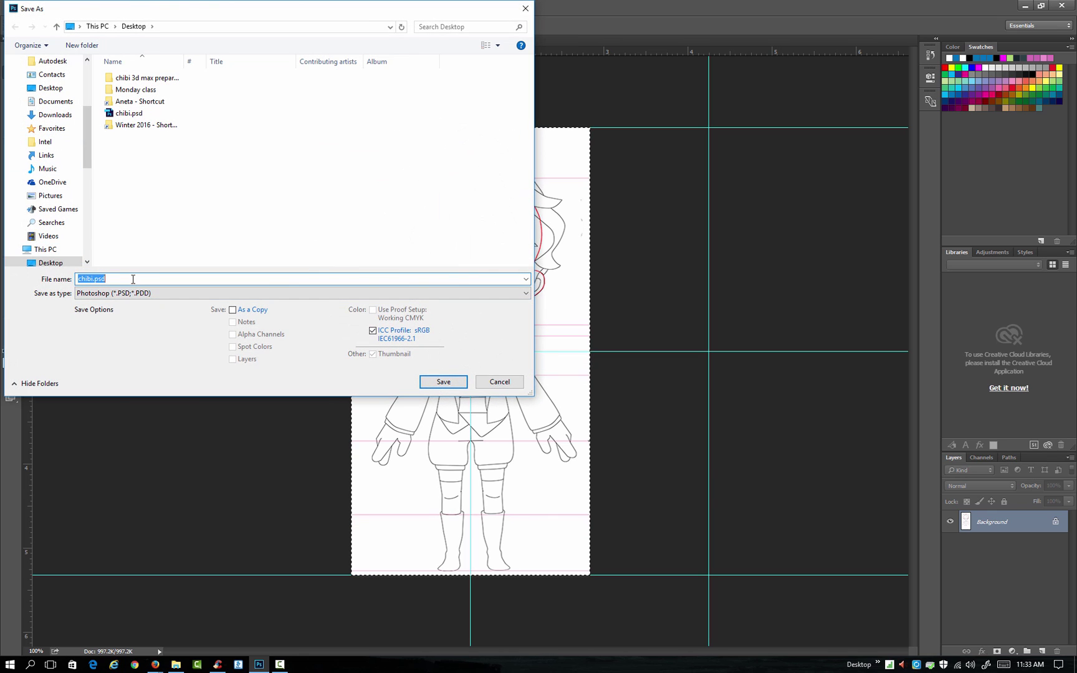
text(chibi)
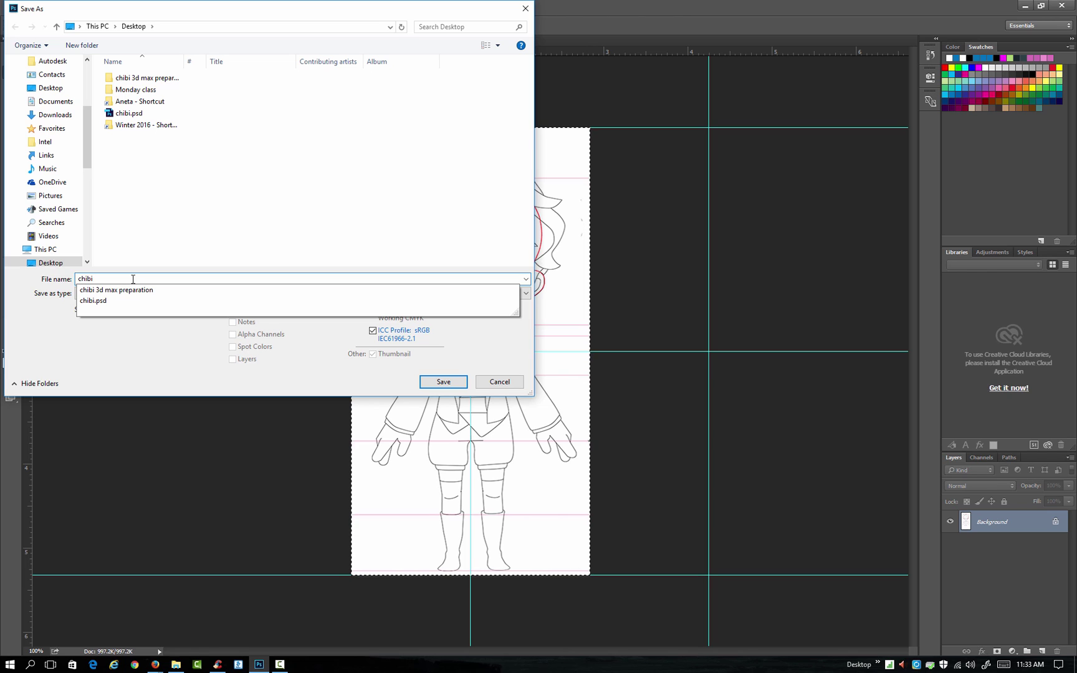
text(front)
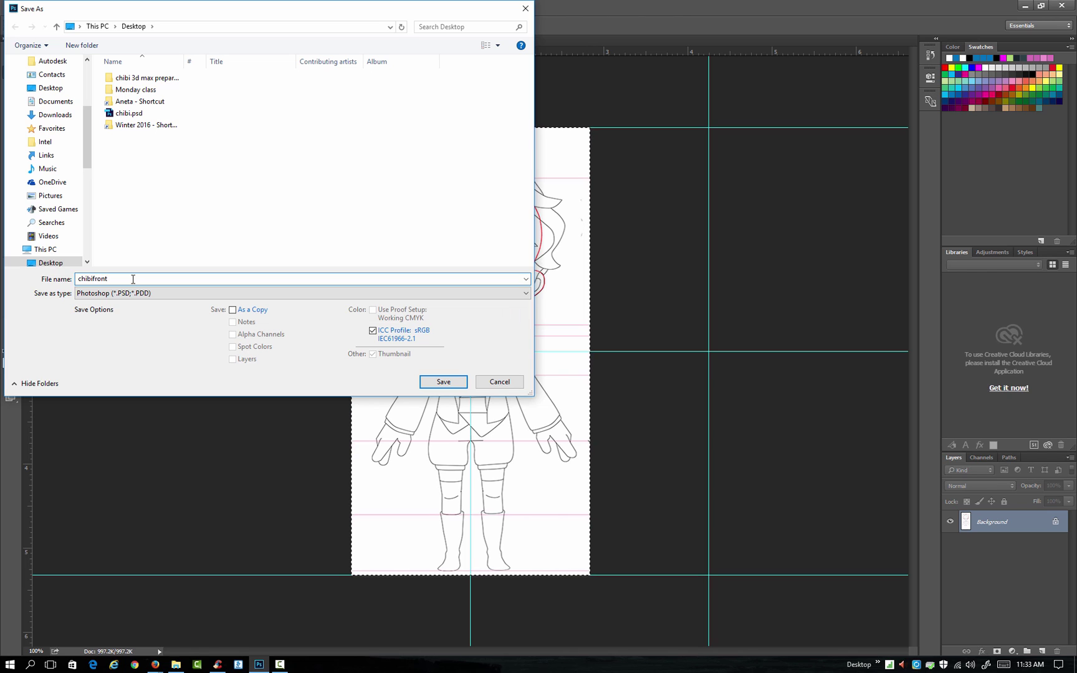
click(152, 294)
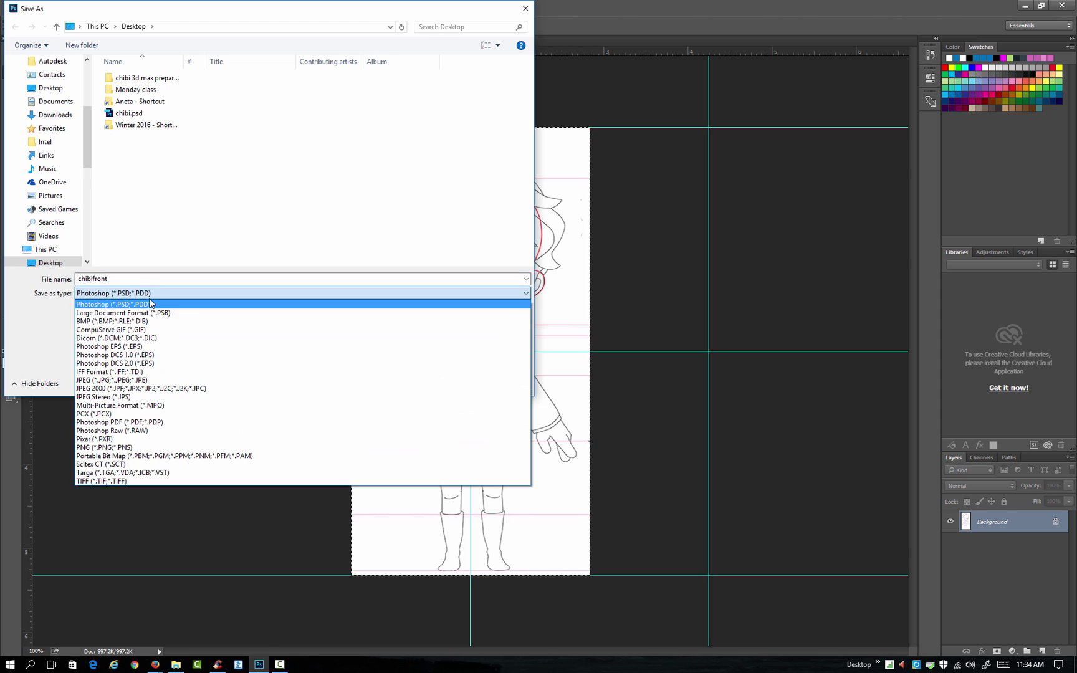
click(132, 380)
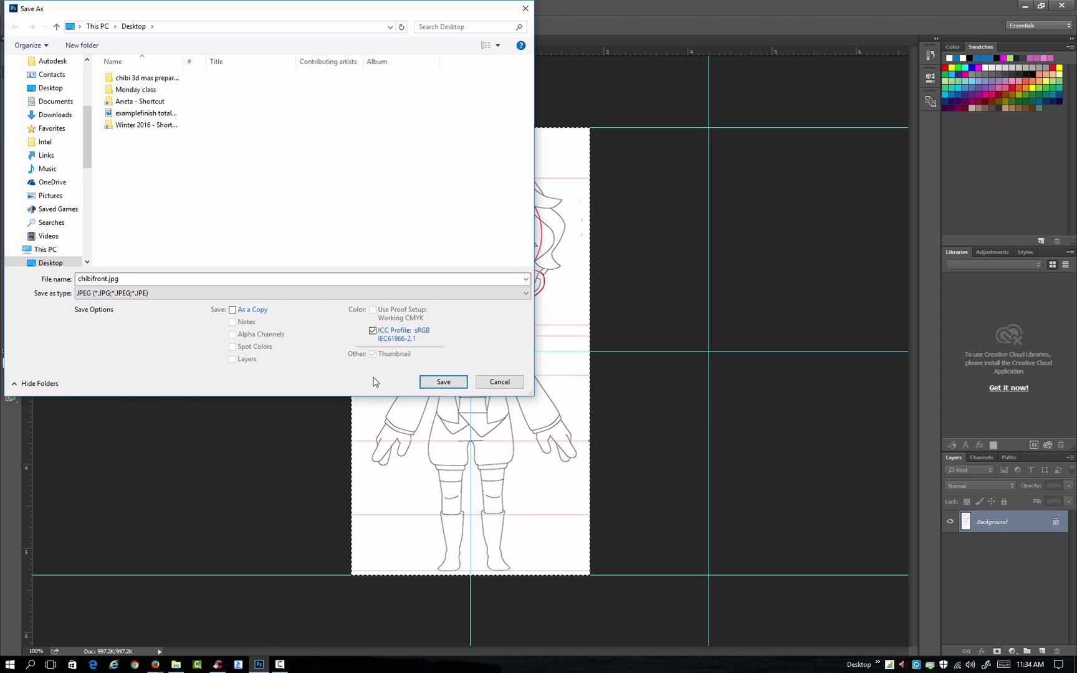
click(442, 382)
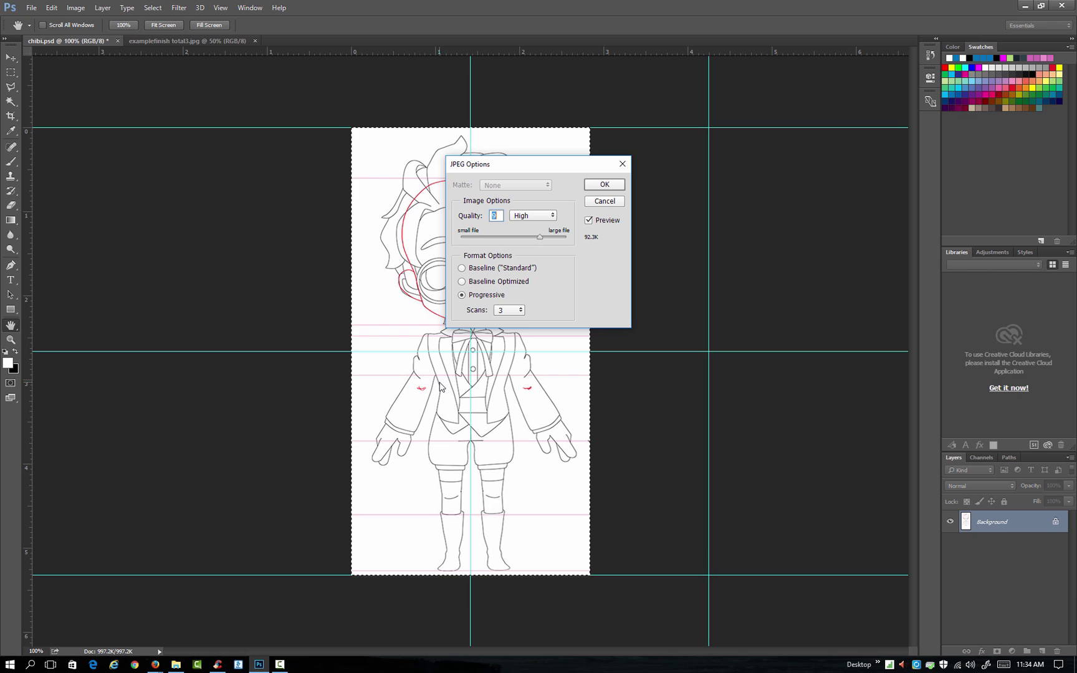
click(604, 186)
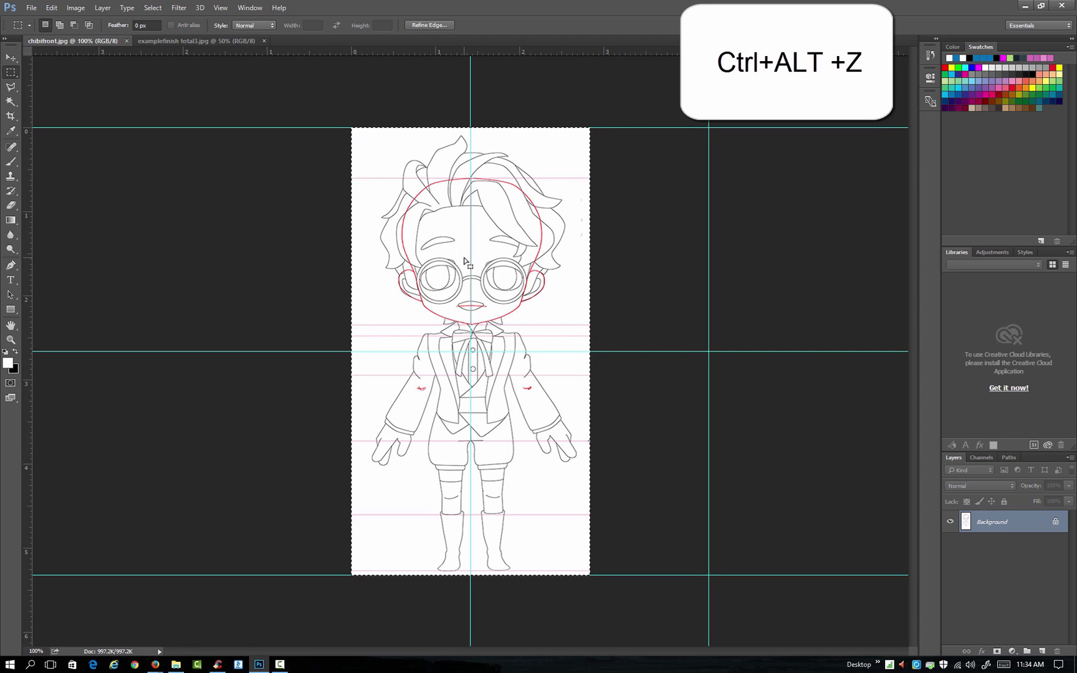
Undo the crop, slide the marquee onto the side-view figure and crop to it
key(ctrl+alt+z)
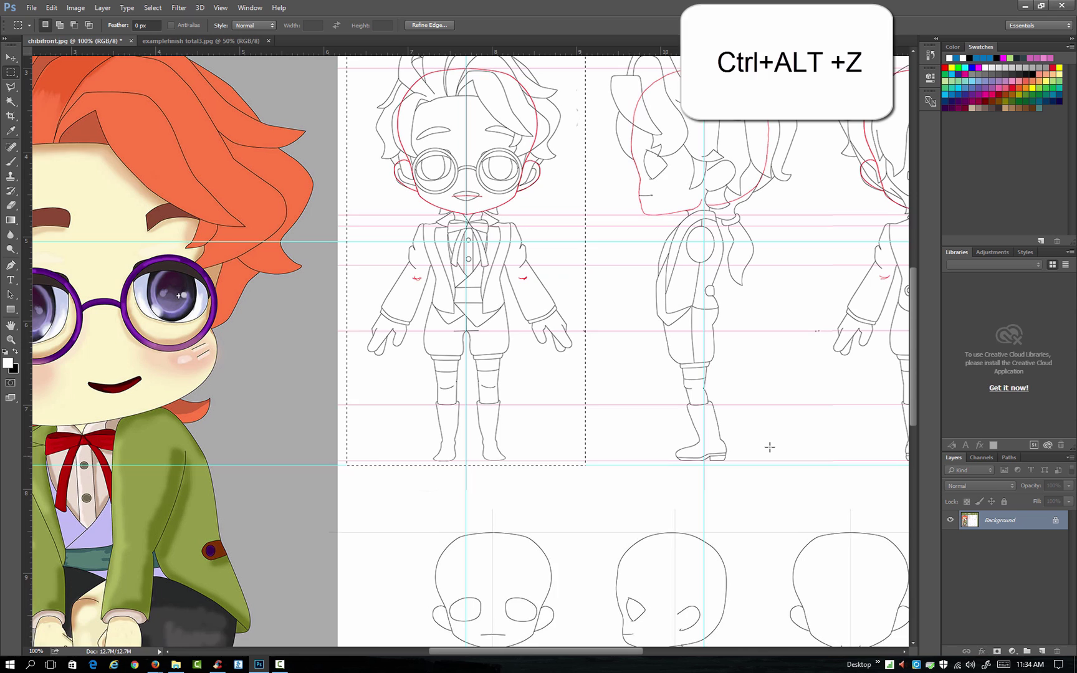
scroll(769, 445, up, 5)
drag(535, 651, 581, 652)
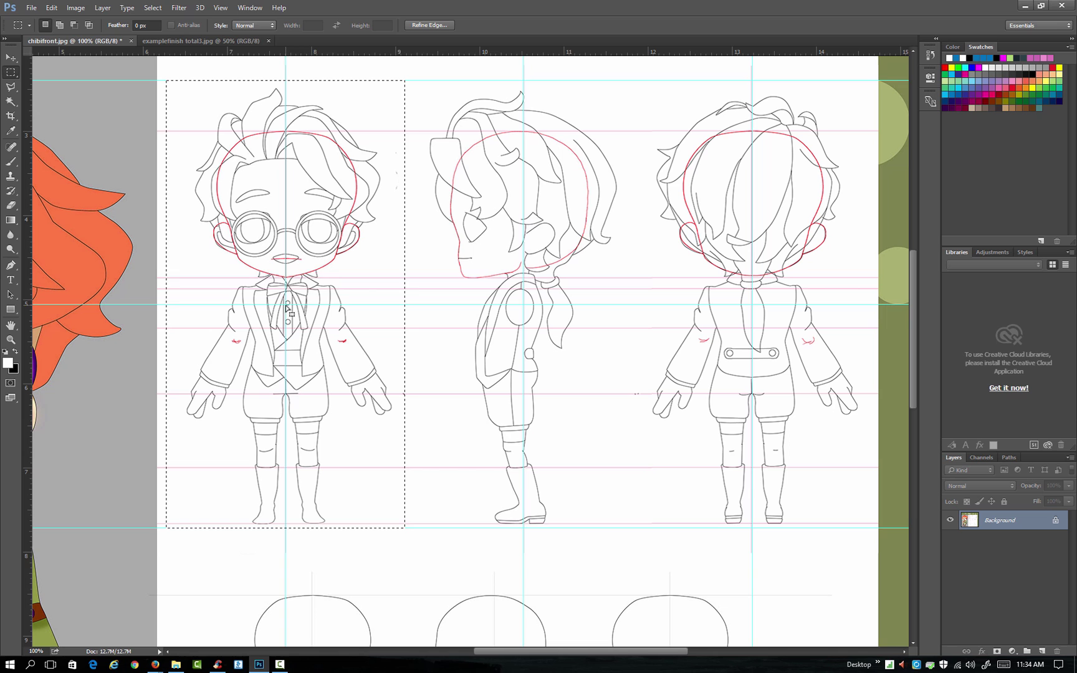
drag(287, 309, 524, 308)
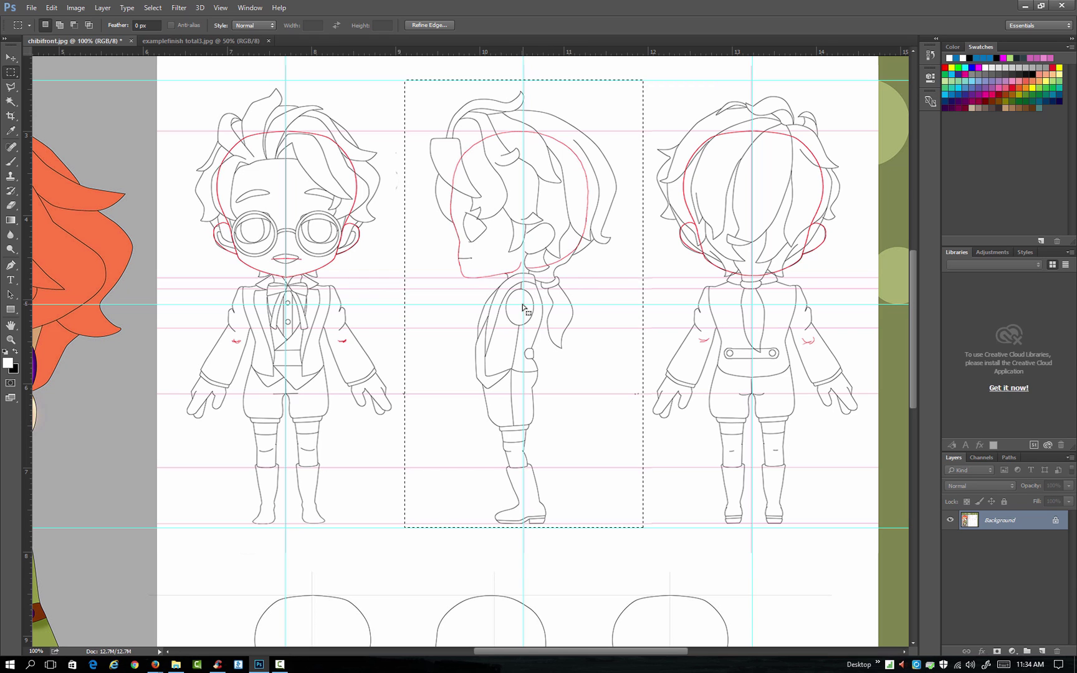
click(75, 7)
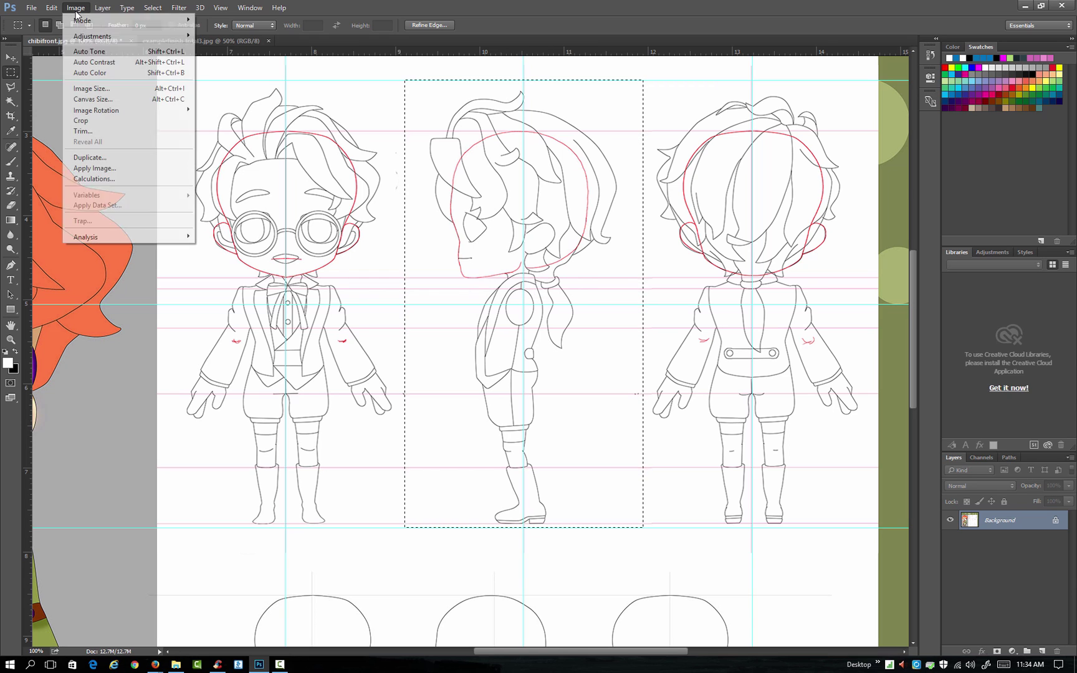
click(83, 121)
click(31, 7)
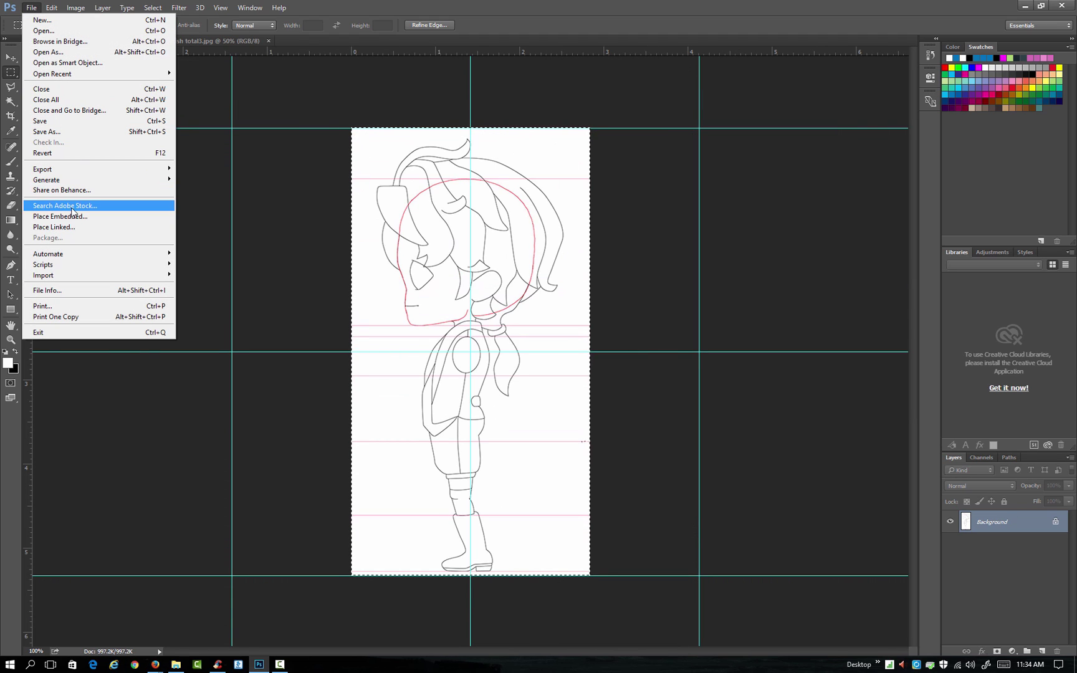
Save a JPEG copy renamed from chibifront to chibileft, keeping the default quality options
click(74, 131)
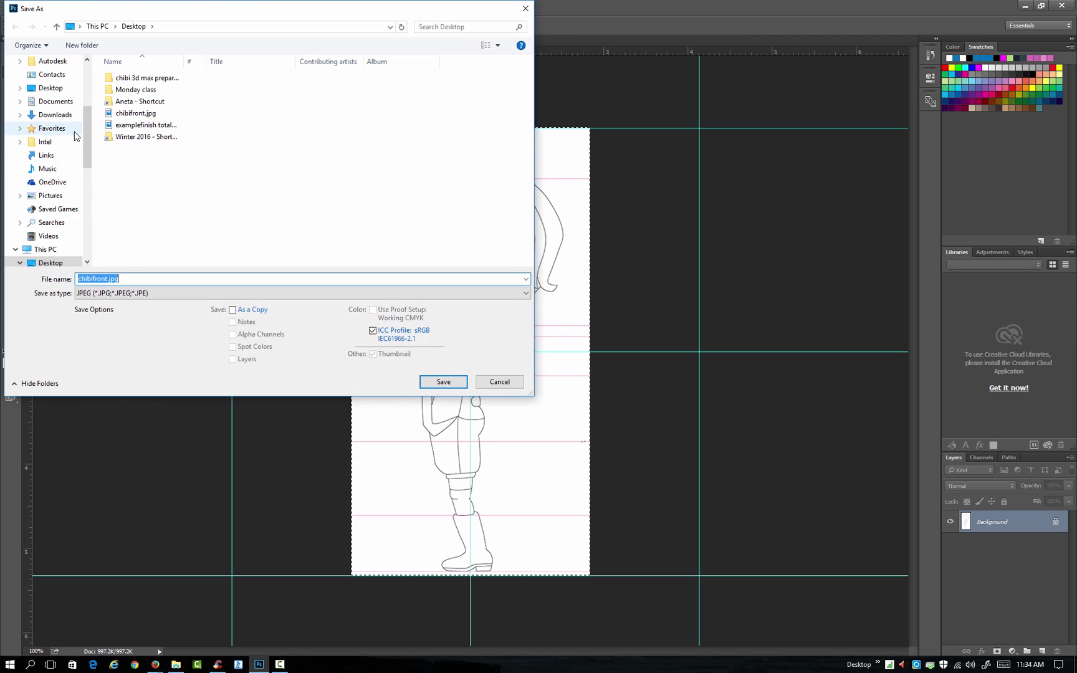
click(107, 280)
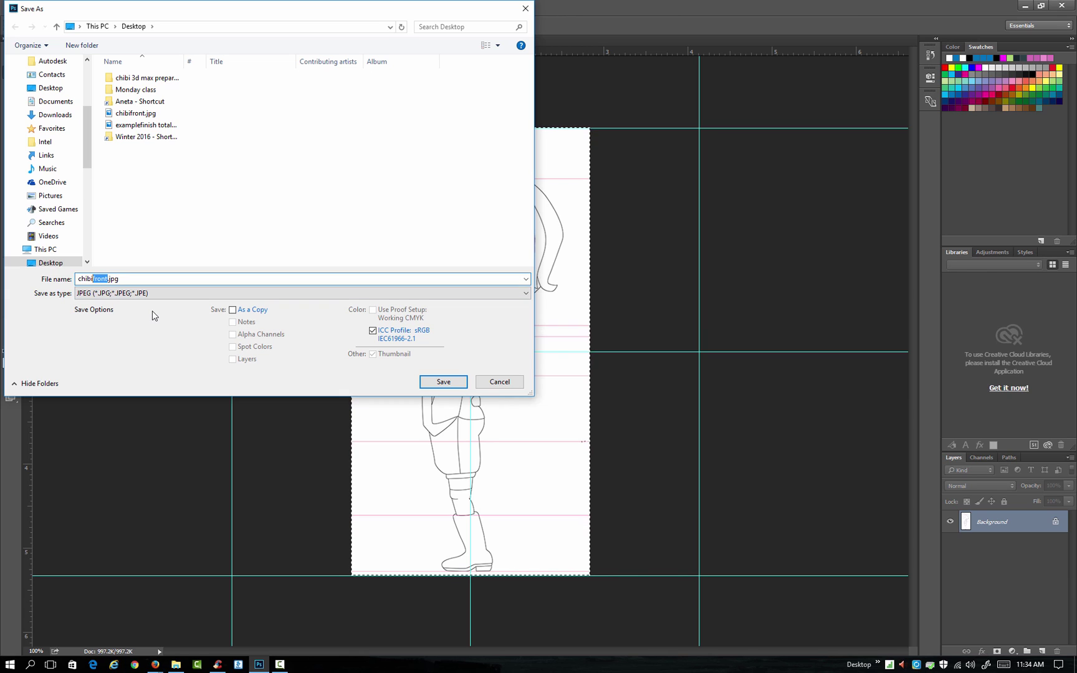
text(lef)
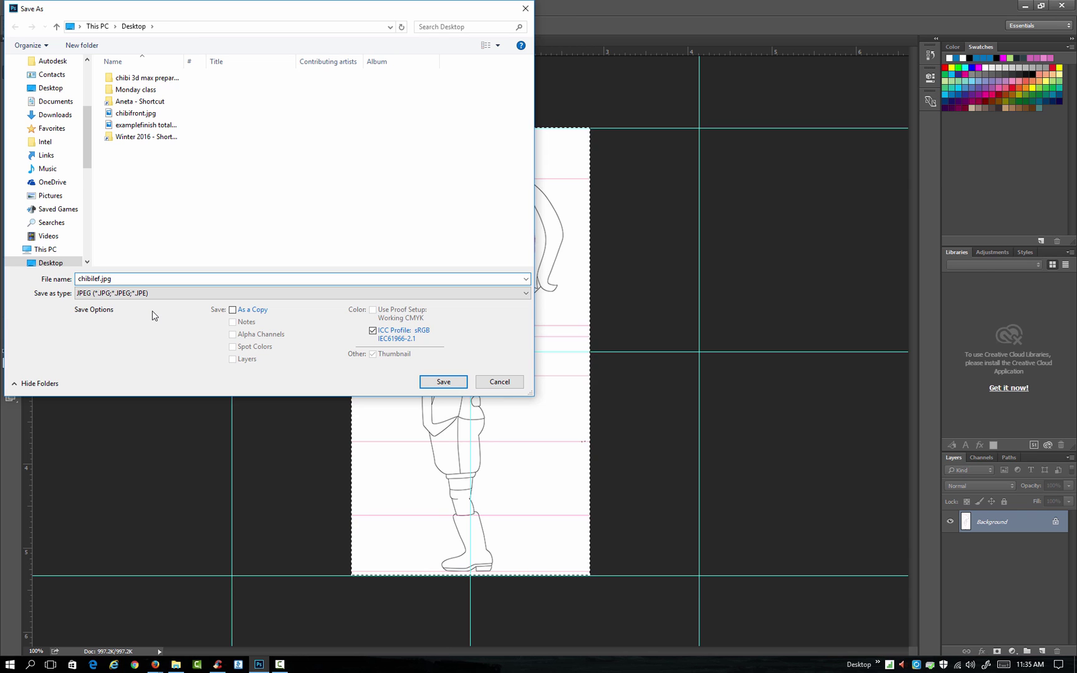
click(441, 381)
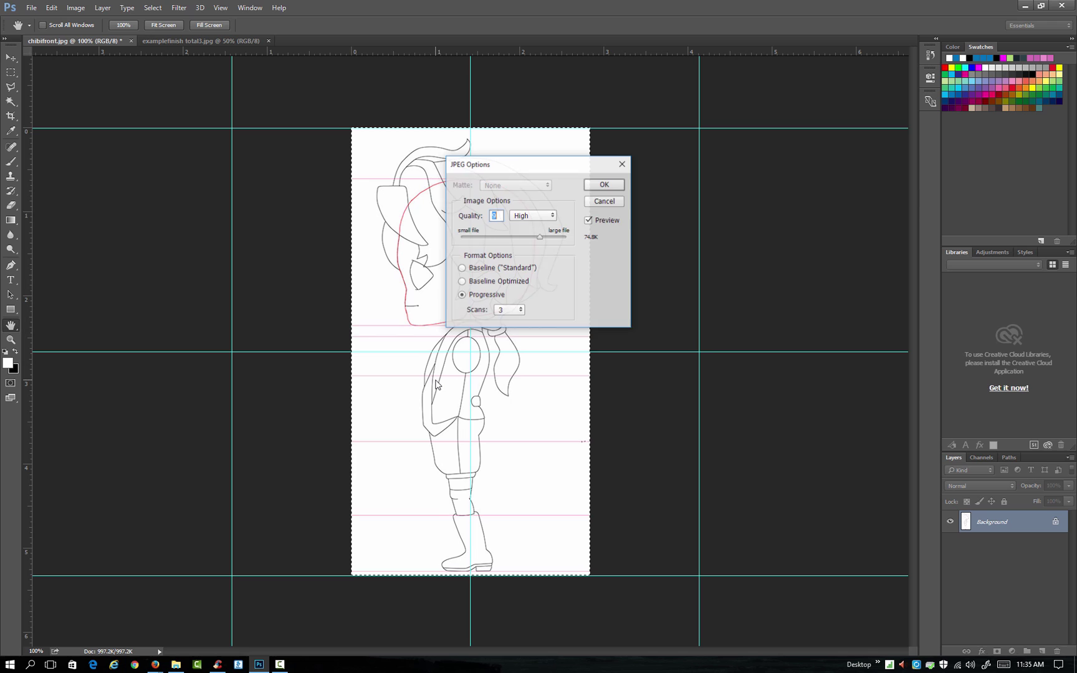
click(605, 185)
Undo back to the full sheet, move the marquee onto the back figure and crop to it
key(ctrl+alt+z)
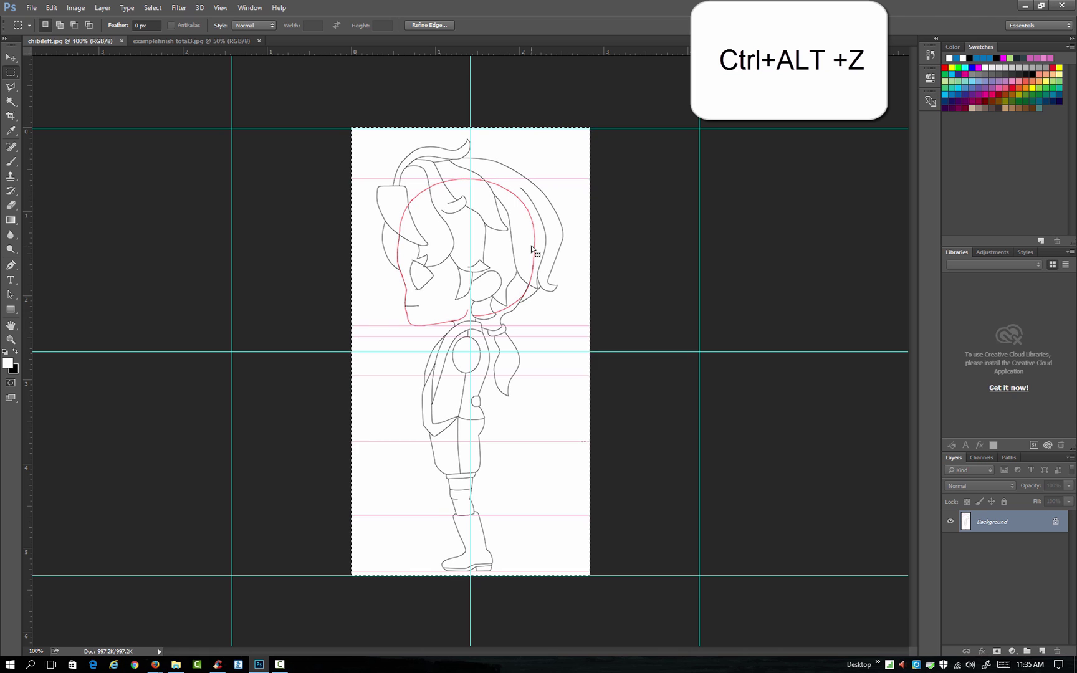
key(ctrl+alt+z)
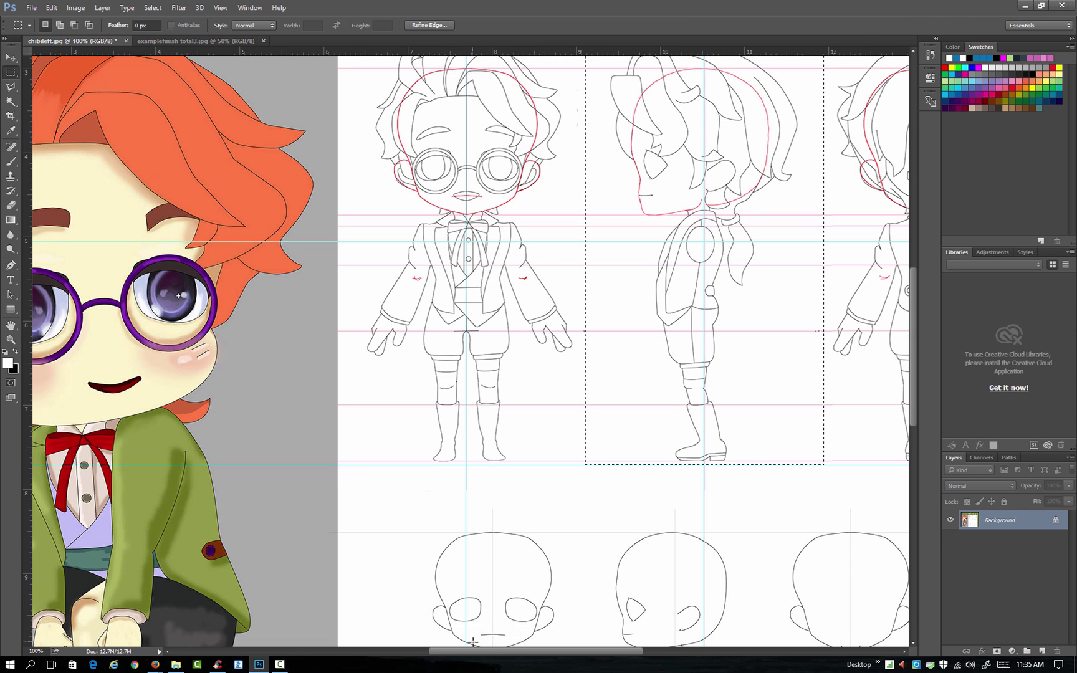
drag(479, 651, 566, 651)
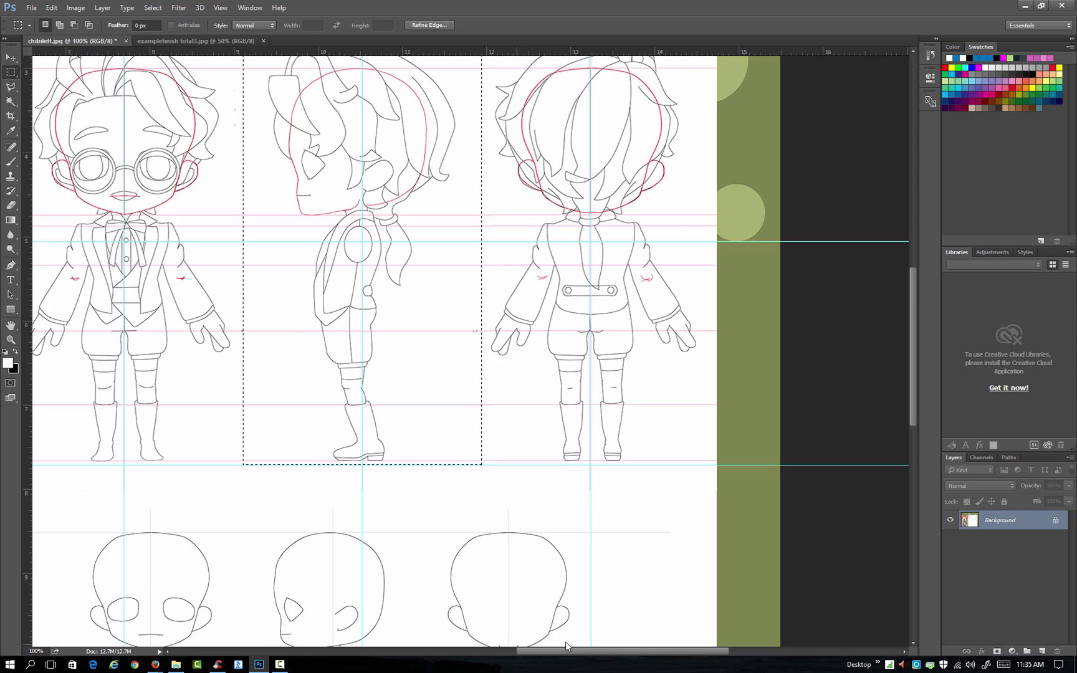
scroll(583, 486, up, 1)
scroll(583, 485, up, 2)
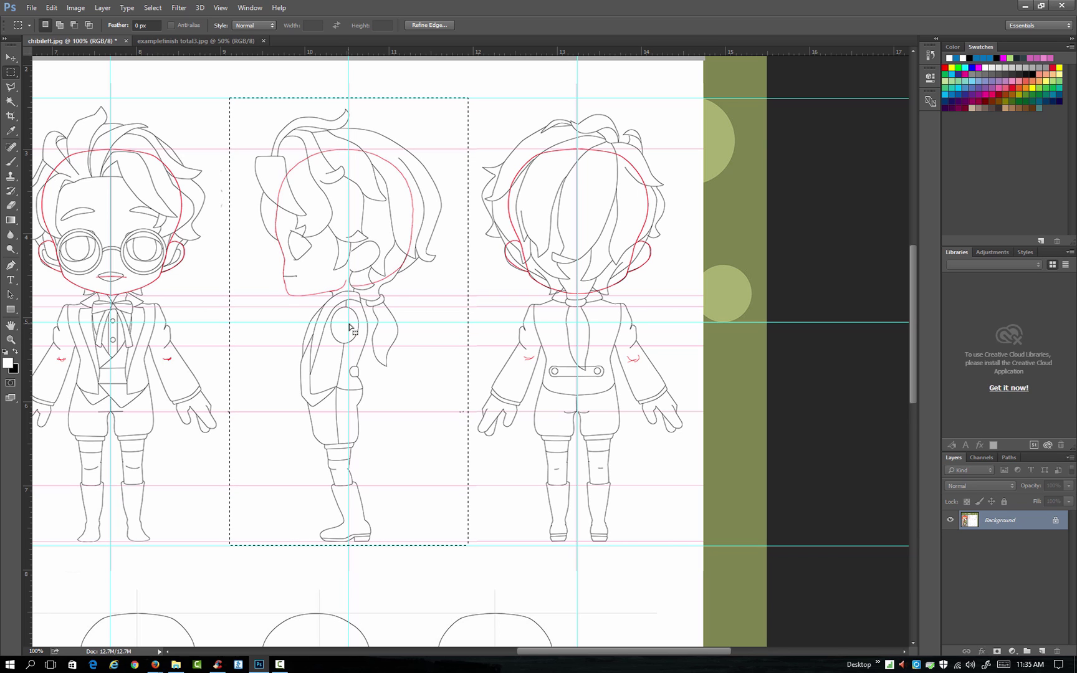
drag(349, 326, 577, 327)
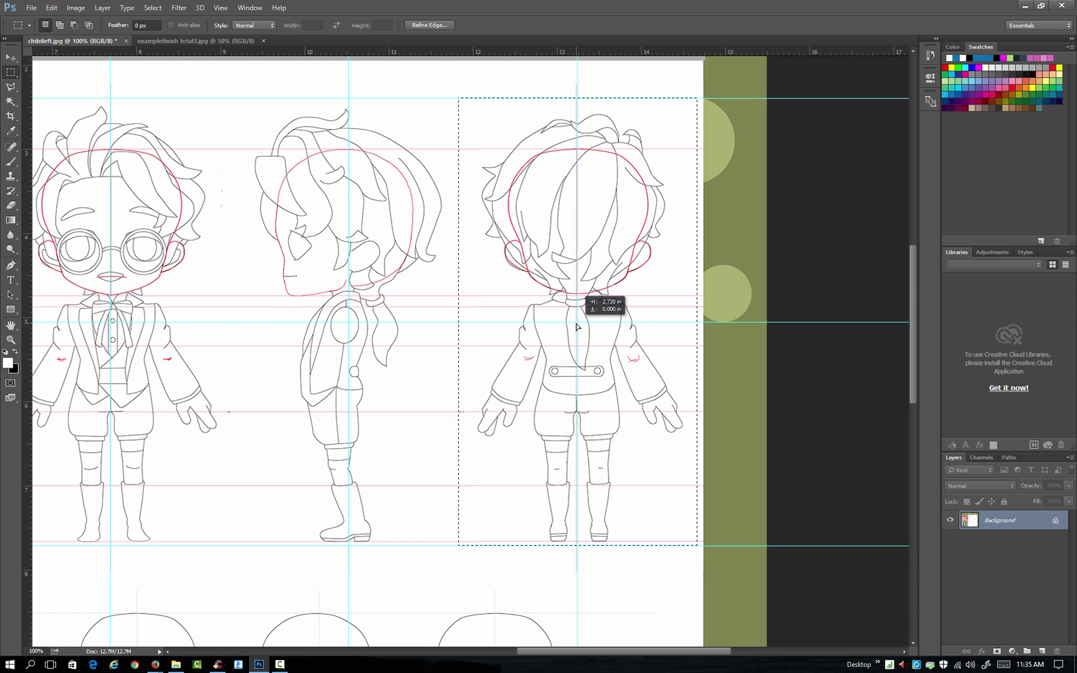
drag(577, 326, 576, 326)
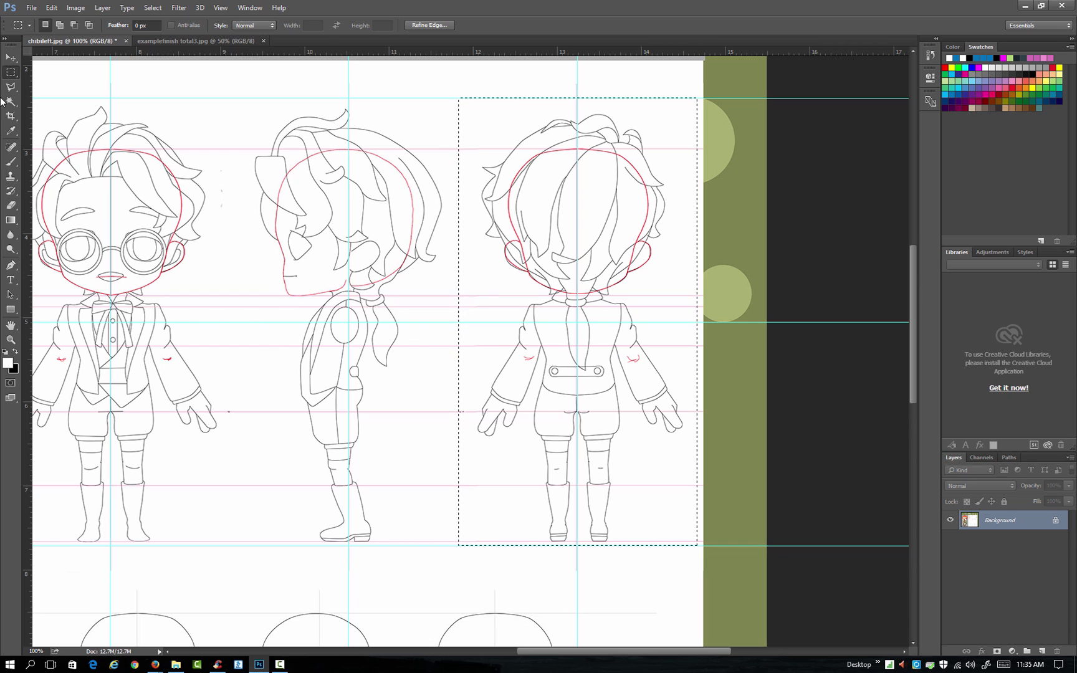
click(76, 8)
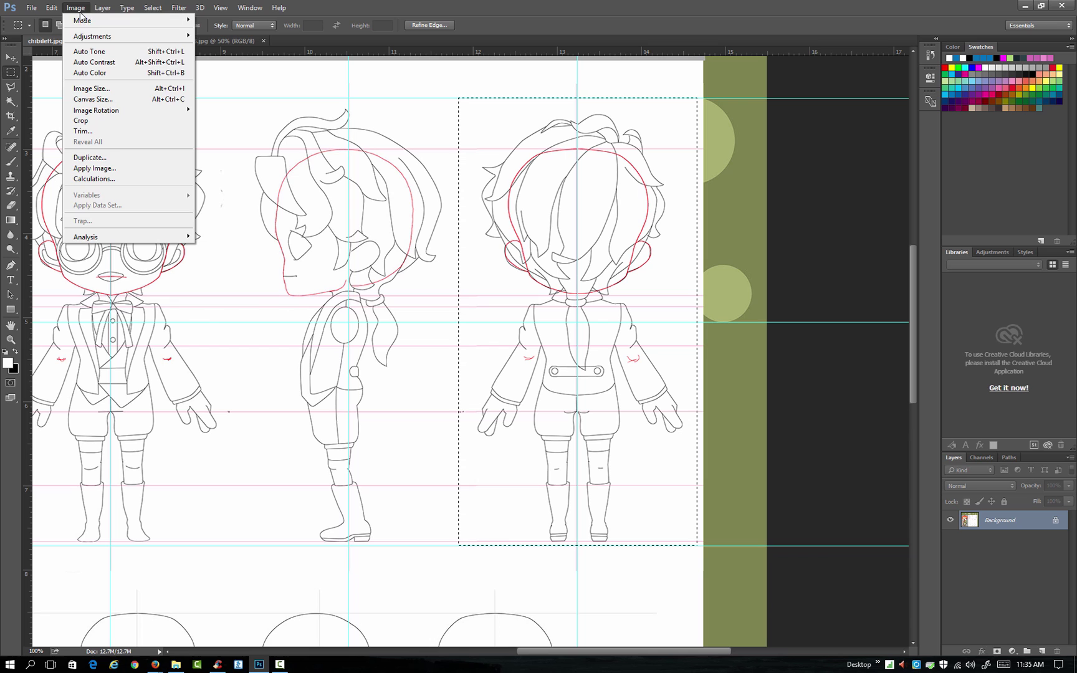
click(81, 120)
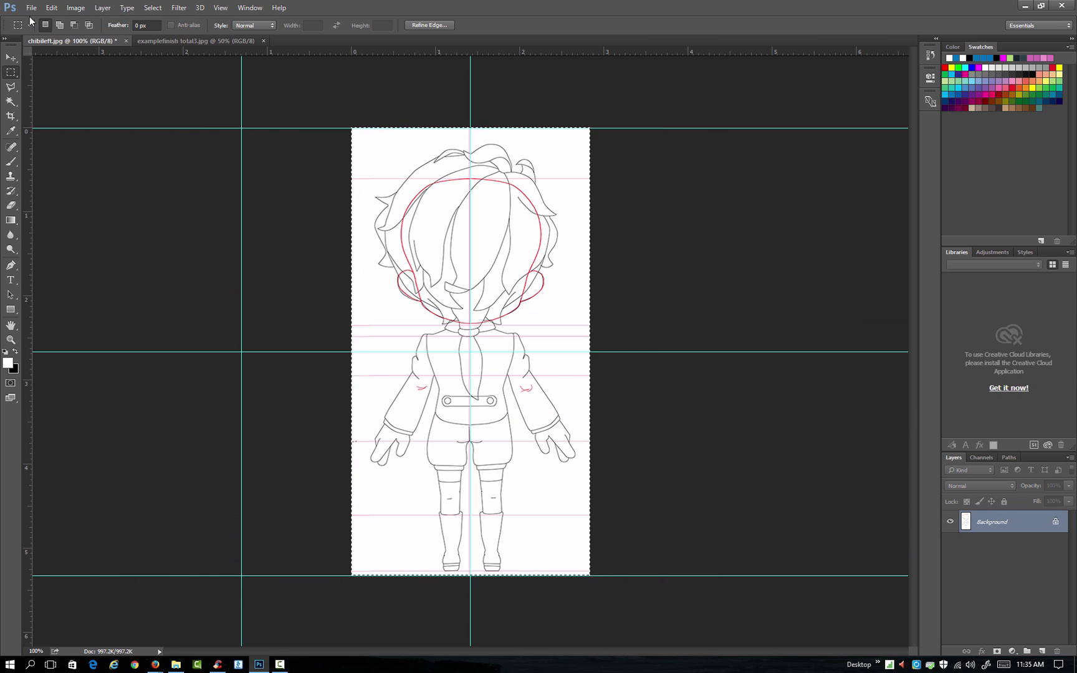
click(31, 8)
Save a JPEG copy named chibiBack, replacing 'left' in the file name with 'Back'
click(48, 132)
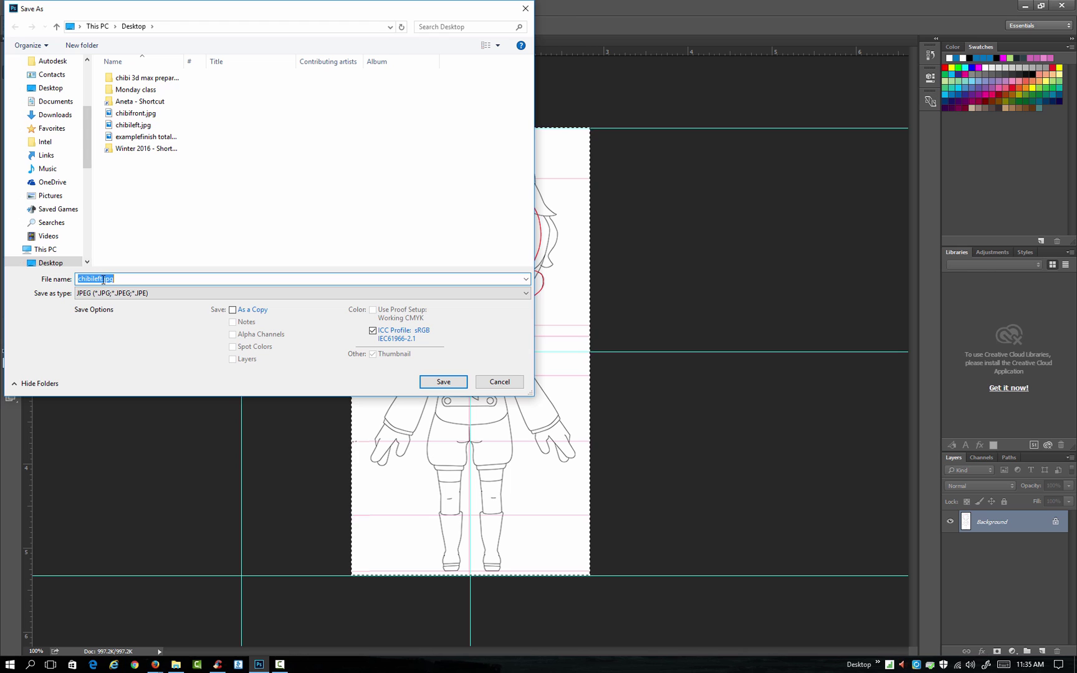
click(104, 293)
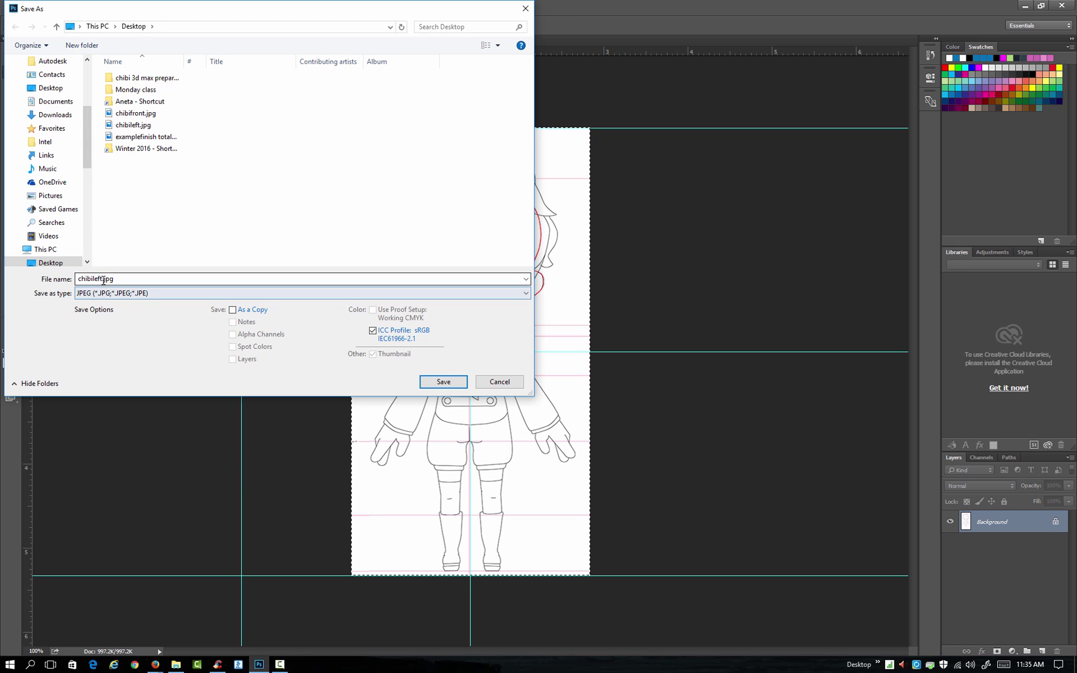
click(104, 279)
click(103, 279)
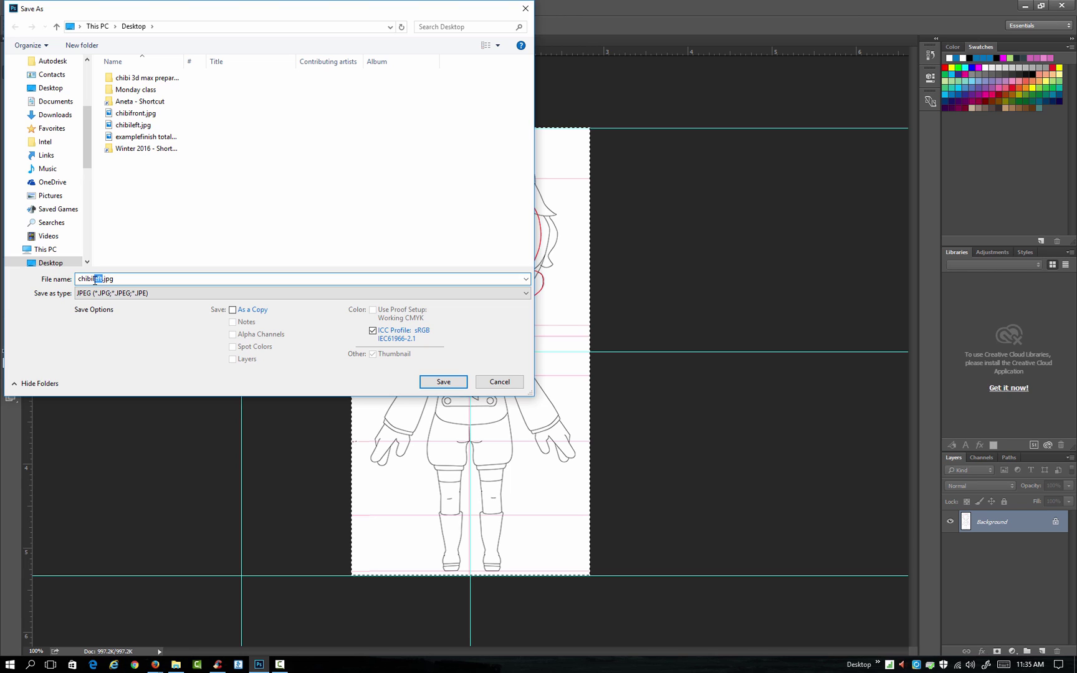
text(B)
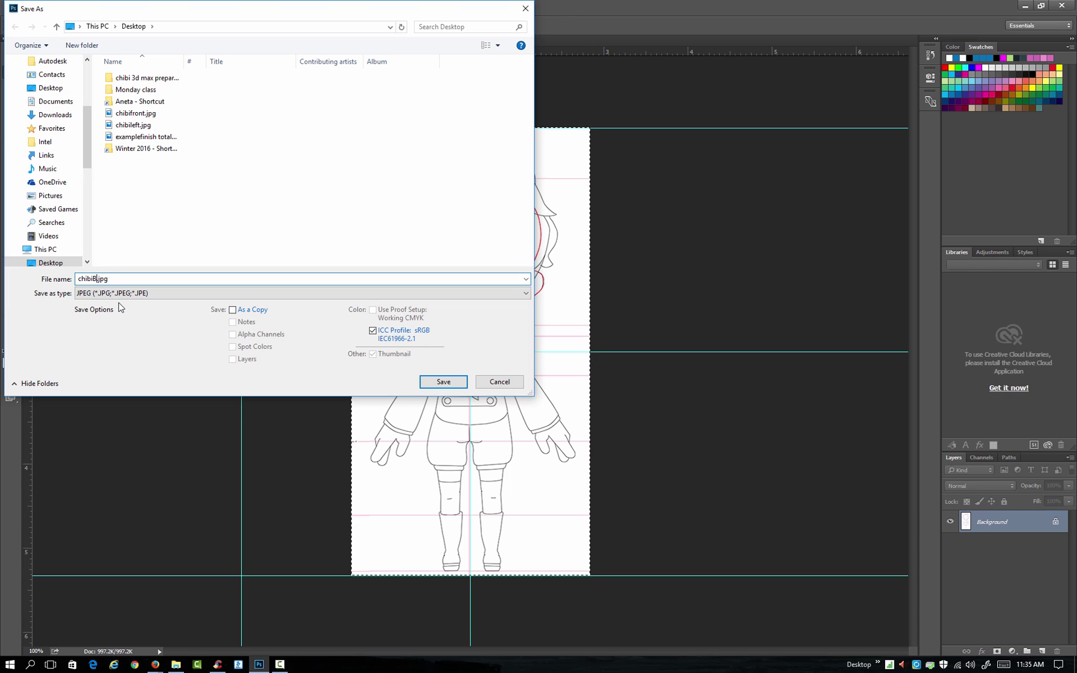
text(ack)
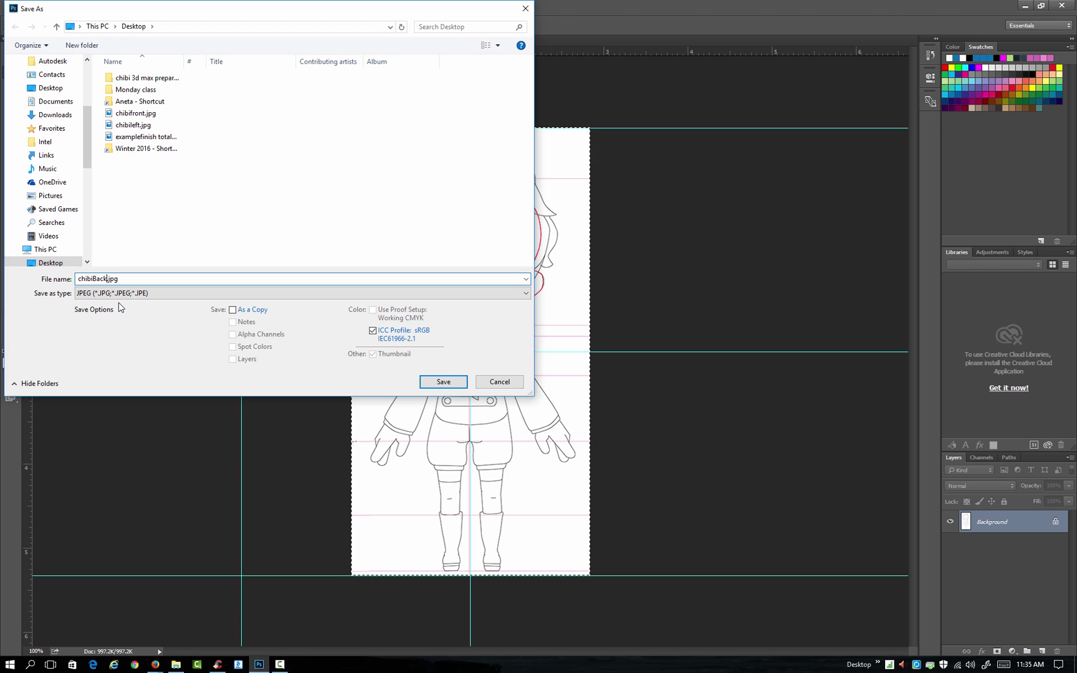
click(443, 382)
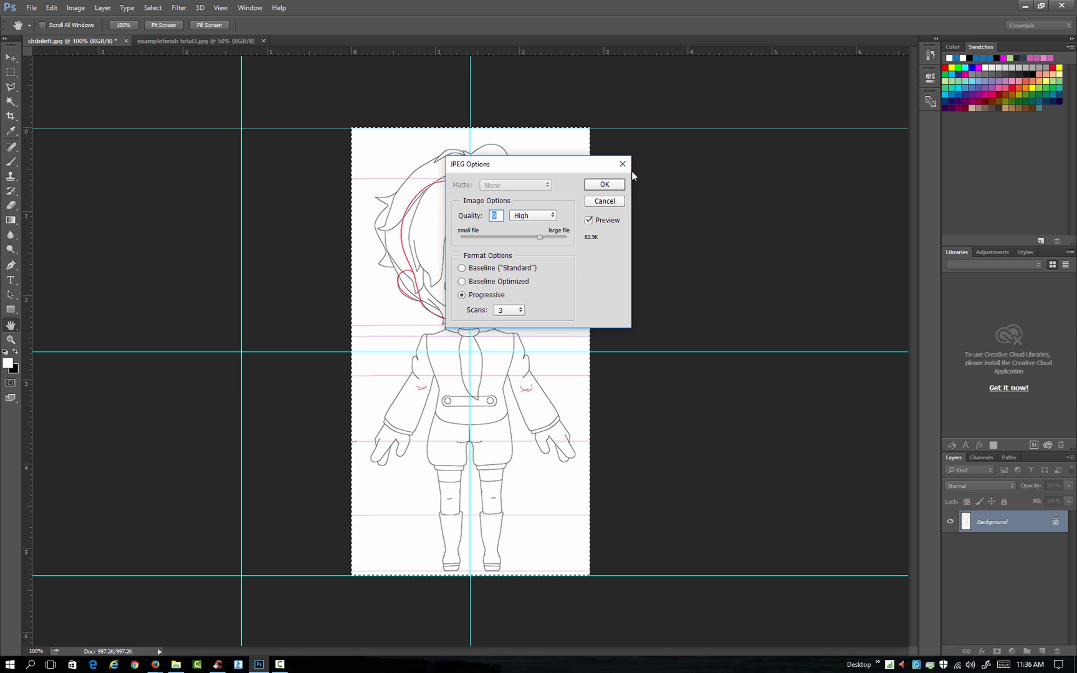
click(604, 184)
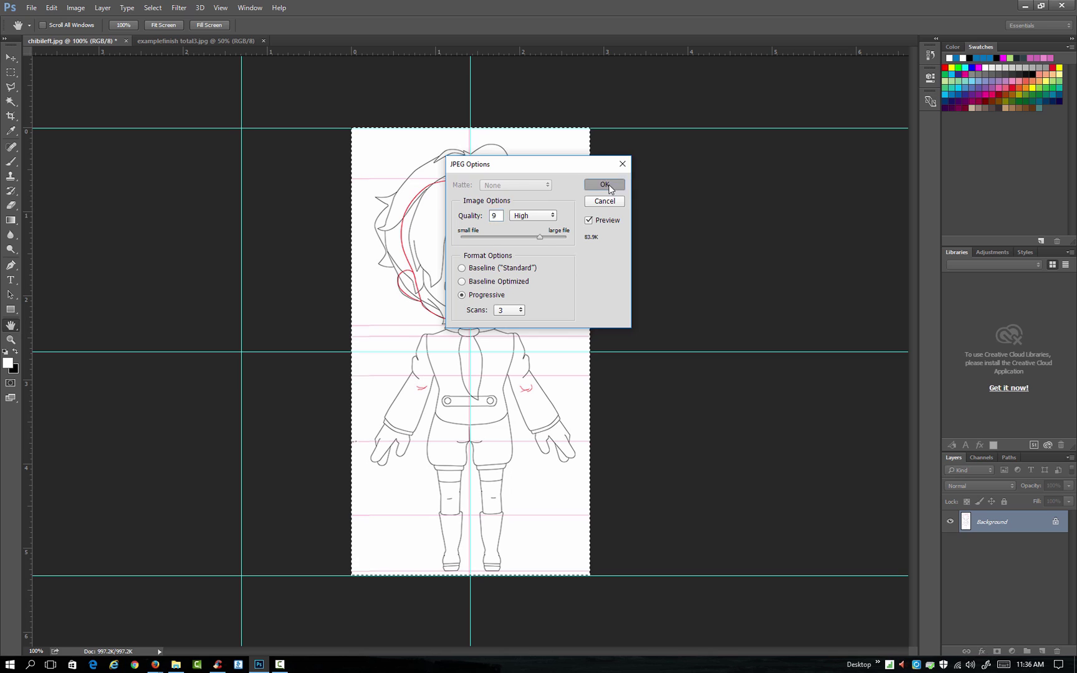
Flip the side-view canvas horizontally and save it as the JPEG chibiRight.jpg
click(77, 9)
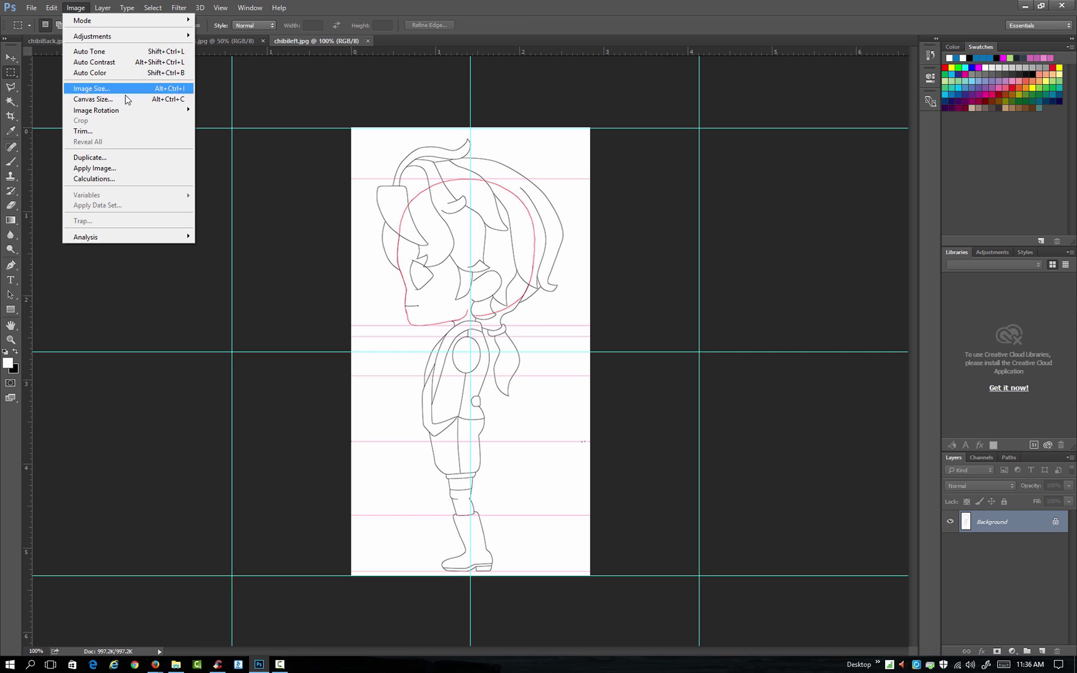
mouse_move(96, 111)
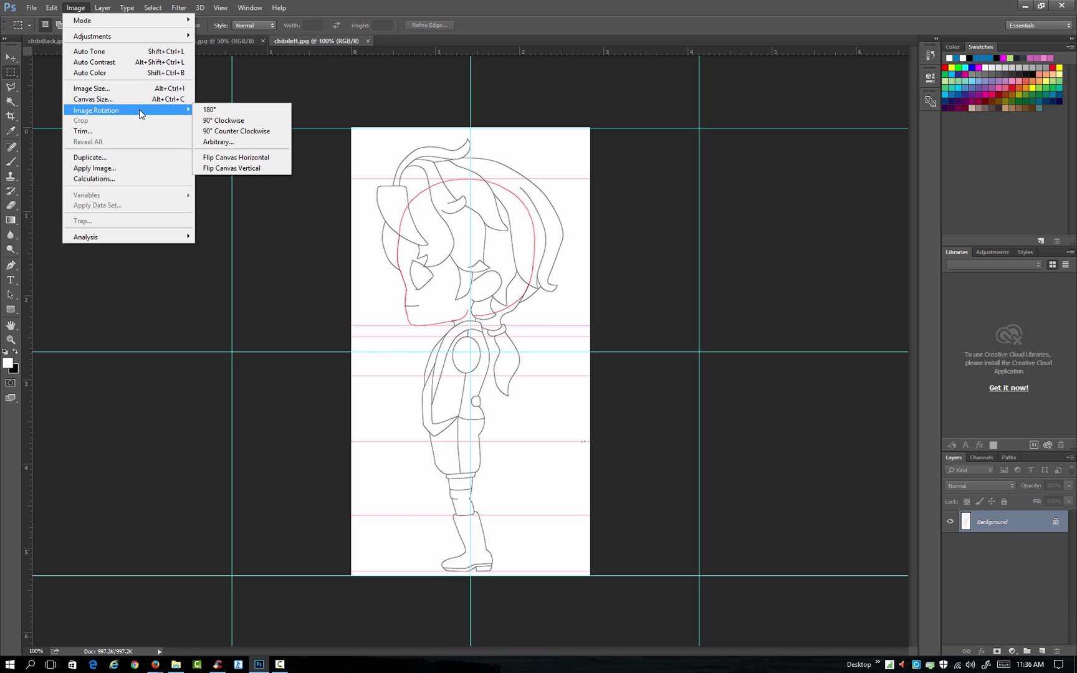
click(230, 160)
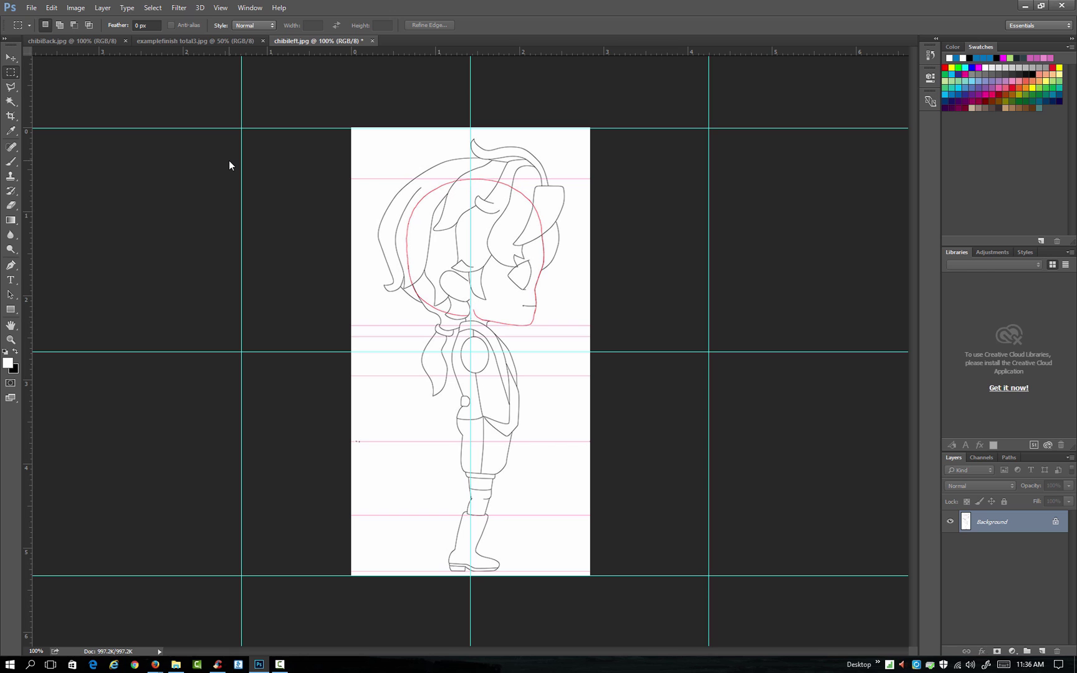
click(31, 8)
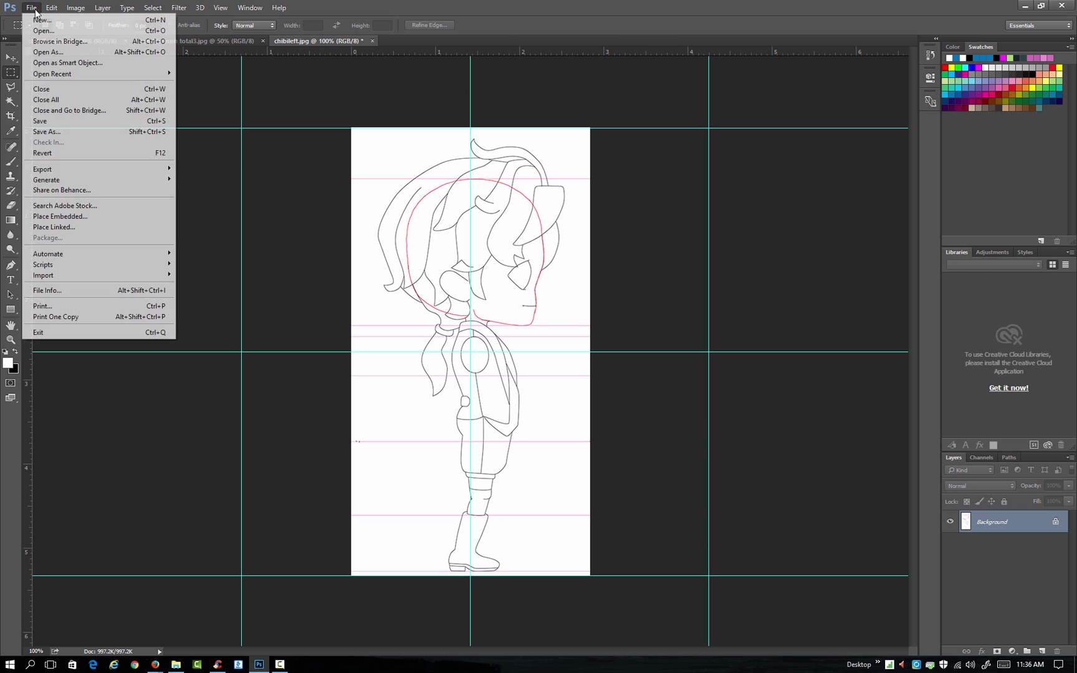
click(56, 131)
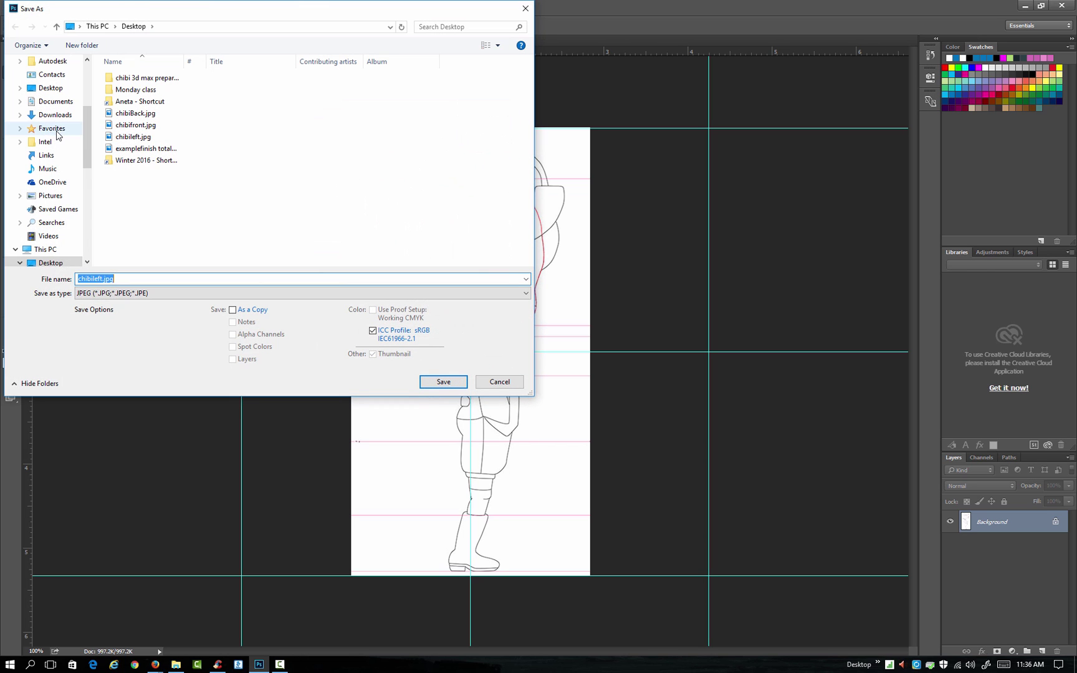
click(104, 279)
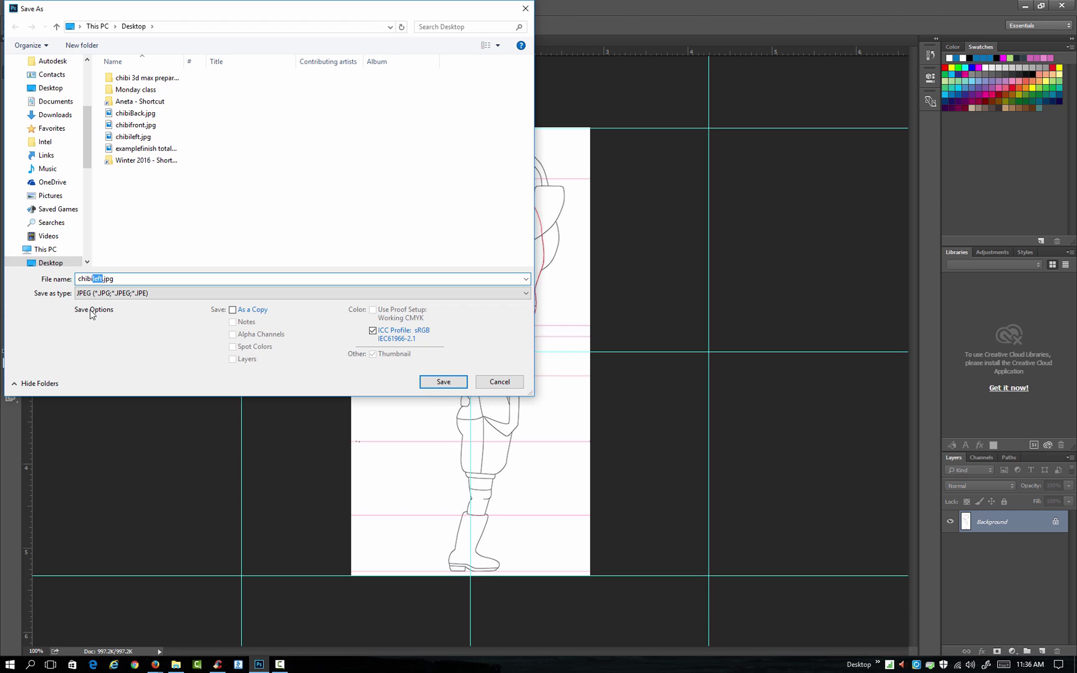
text(Righ)
click(441, 378)
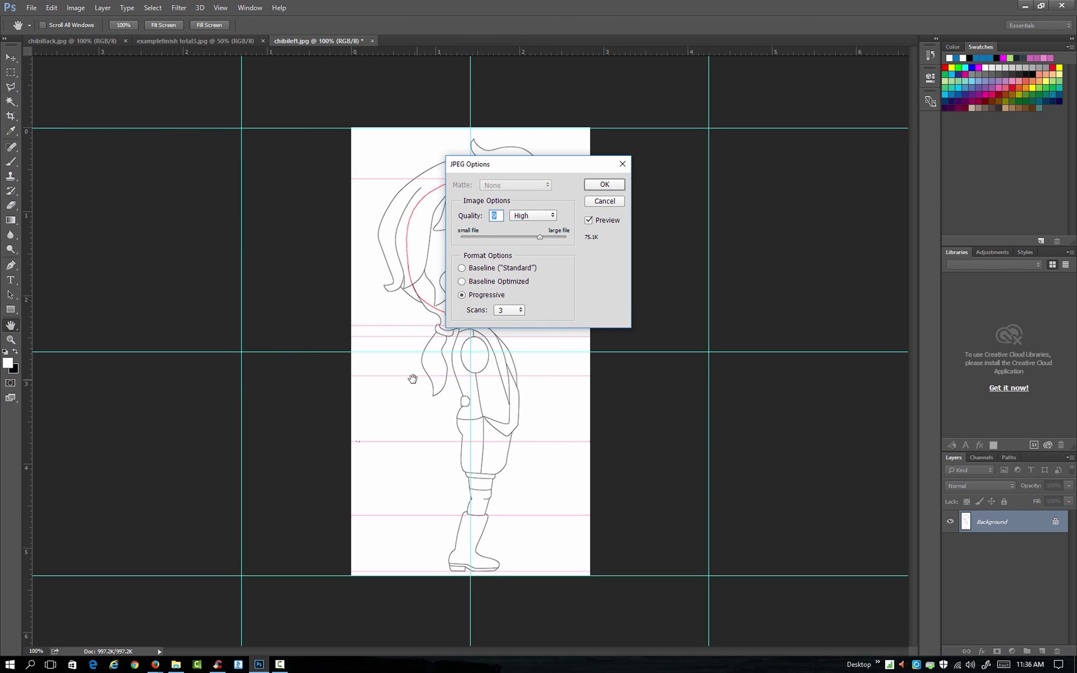
click(600, 186)
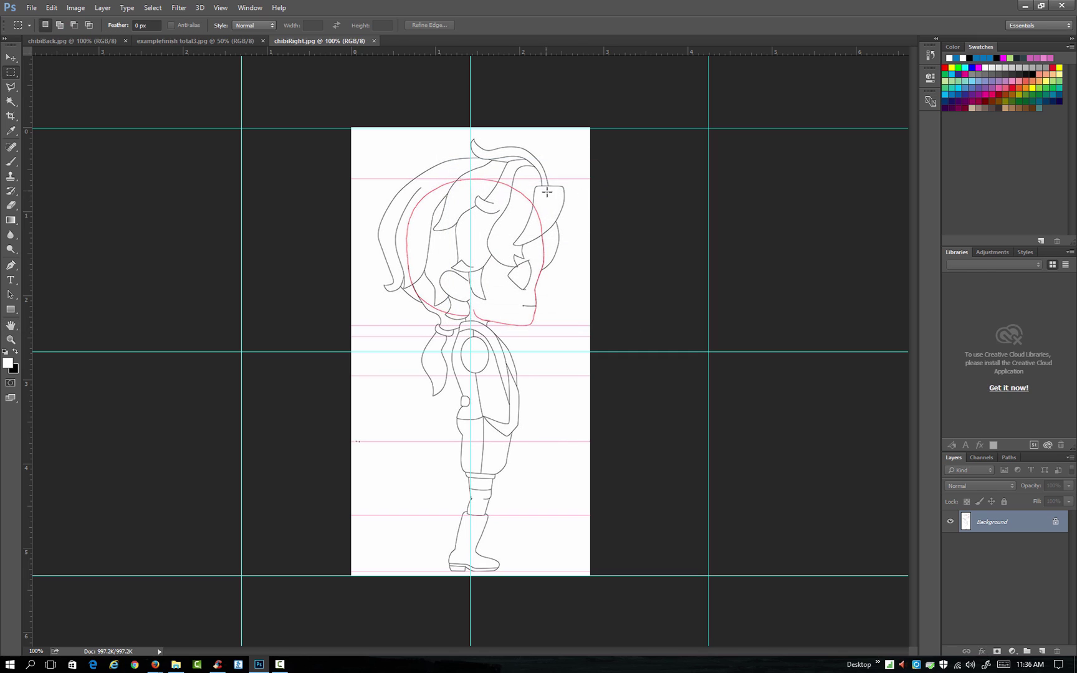